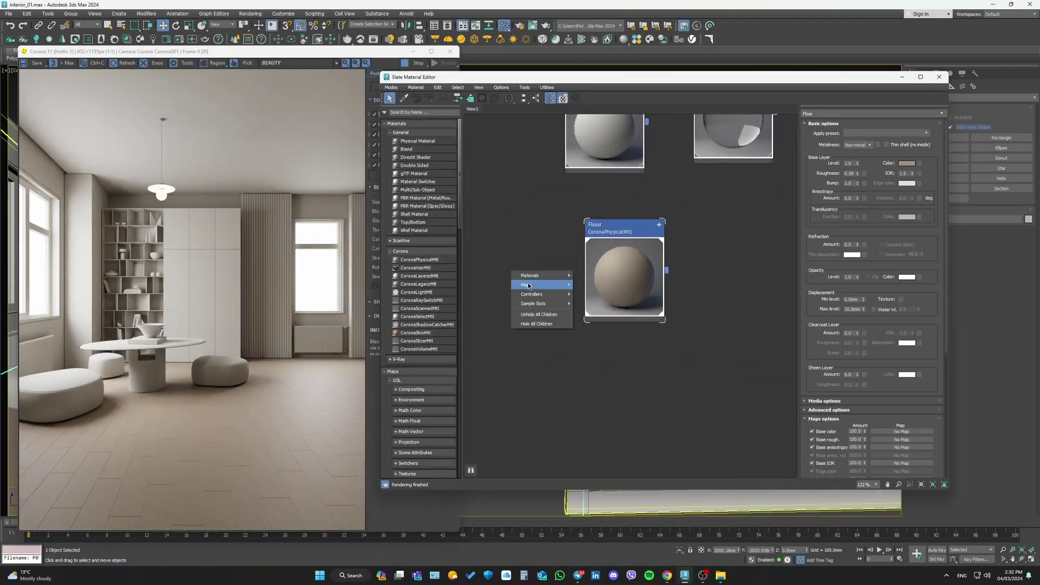
- Add a MultiTexture of floorboard bitmaps, colour-corrected into the Floor material's base colour
left_click(635, 356)
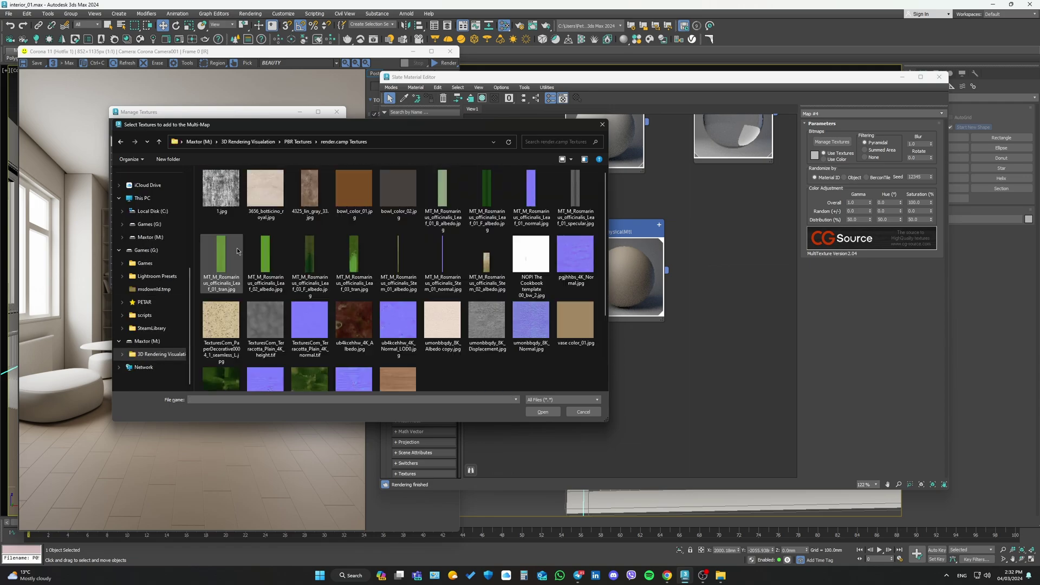
key("Escape")
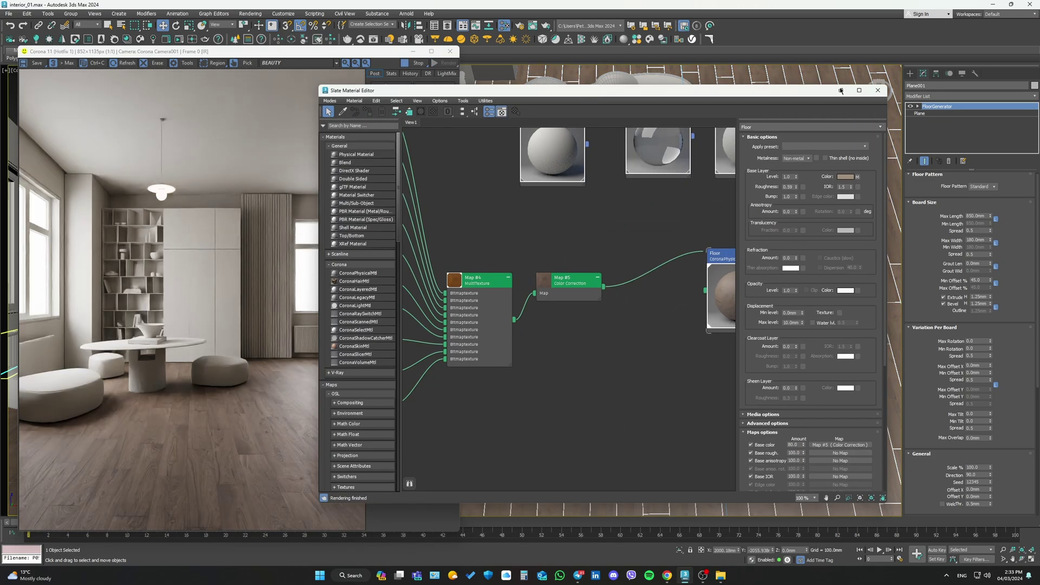
left_click(840, 91)
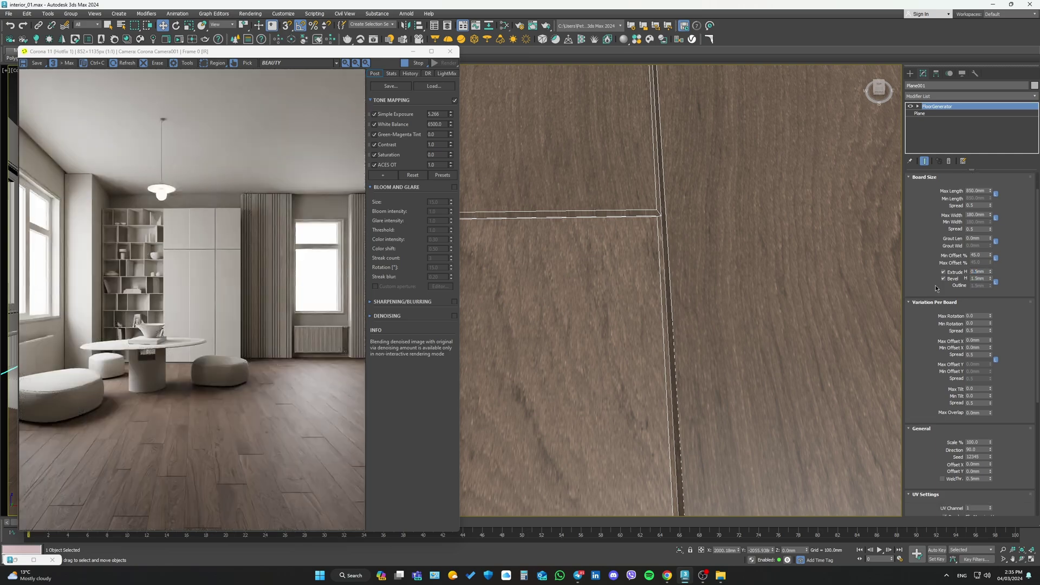
left_click(23, 499)
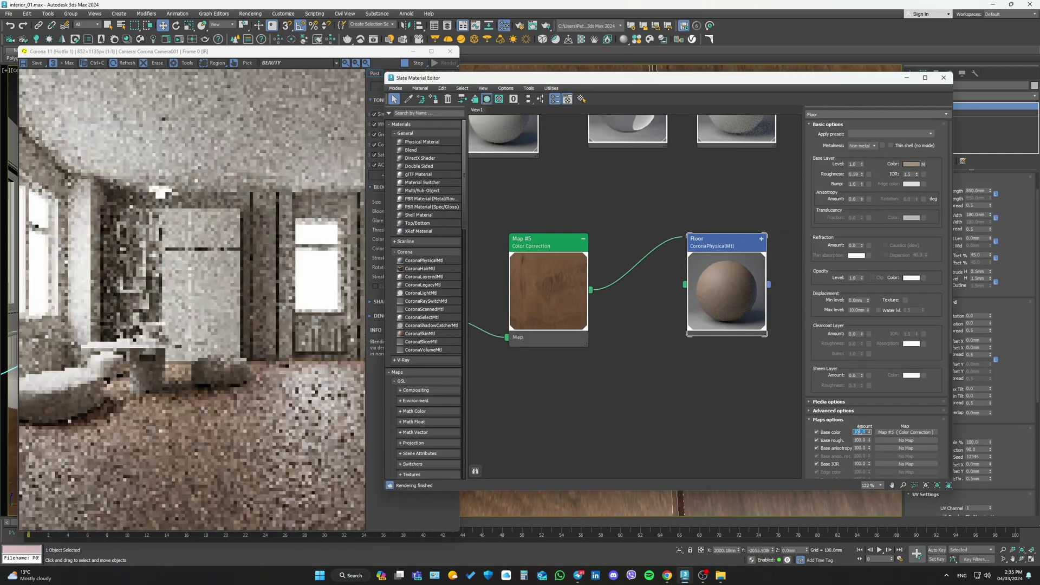
- Wire a second Color Correction through an Output map with a bent colour curve into Floor
left_click_drag(638, 387, 748, 279)
right_click(664, 391)
mouse_move(684, 414)
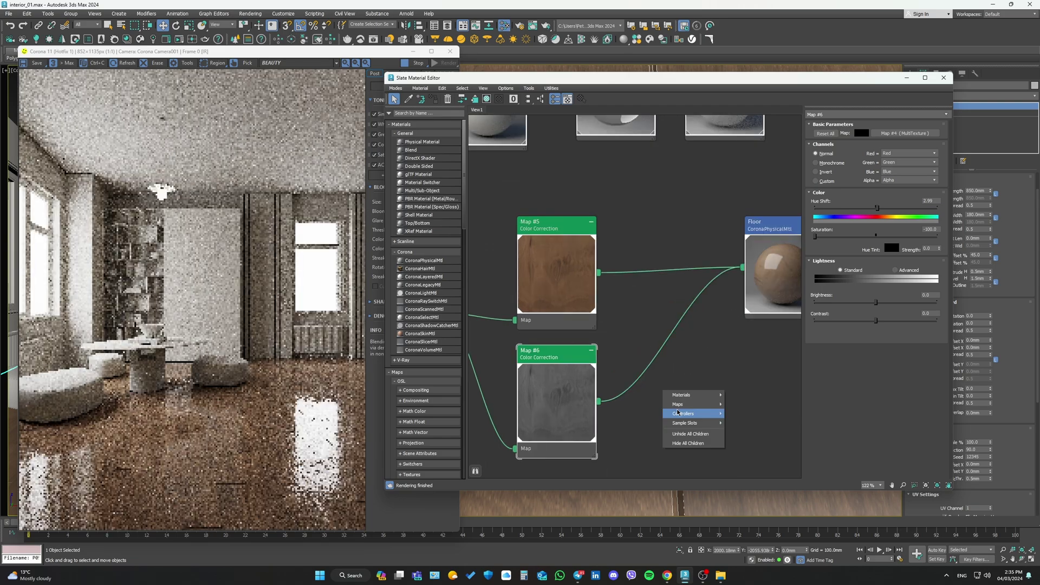
left_click(803, 403)
scroll(690, 337, "down", 1)
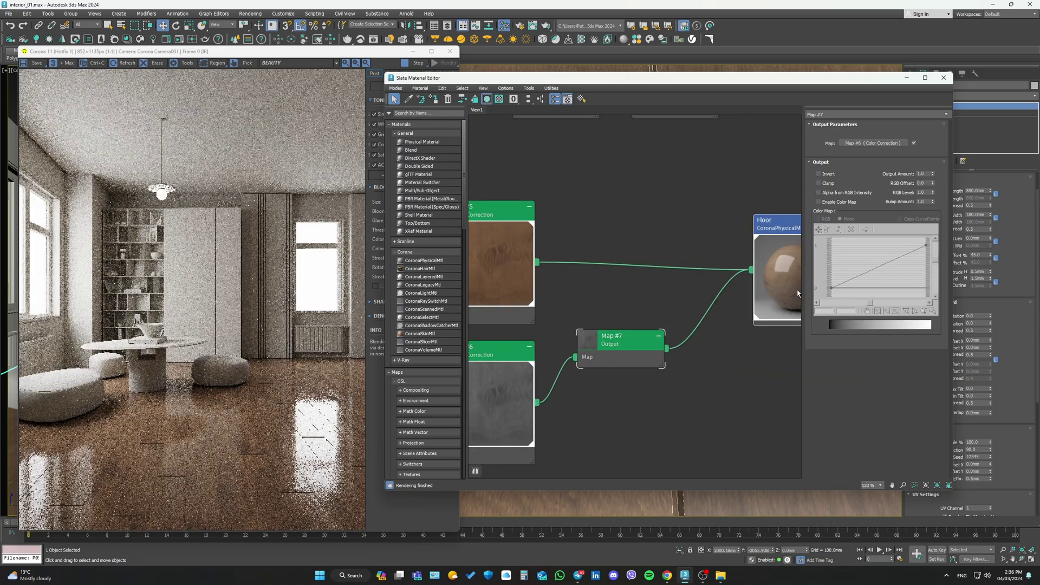
left_click(783, 279)
left_click(819, 201)
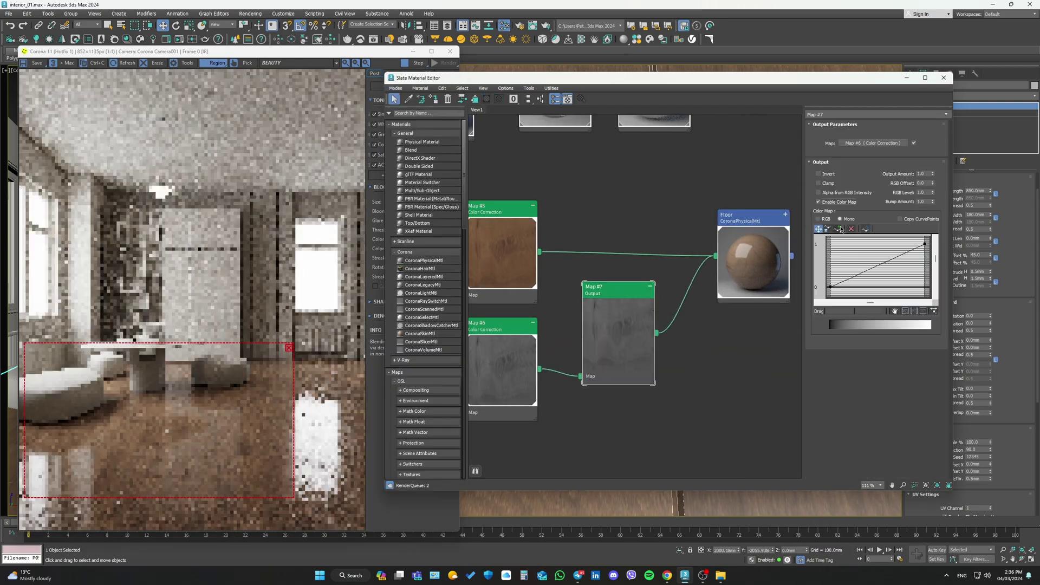
left_click(905, 258)
mouse_move(897, 283)
left_mouse_down()
mouse_move(899, 269)
mouse_move(852, 243)
mouse_move(842, 259)
left_mouse_up()
- Link the curve map to Floor's base roughness and lower Map #5 saturation
double_click(758, 256)
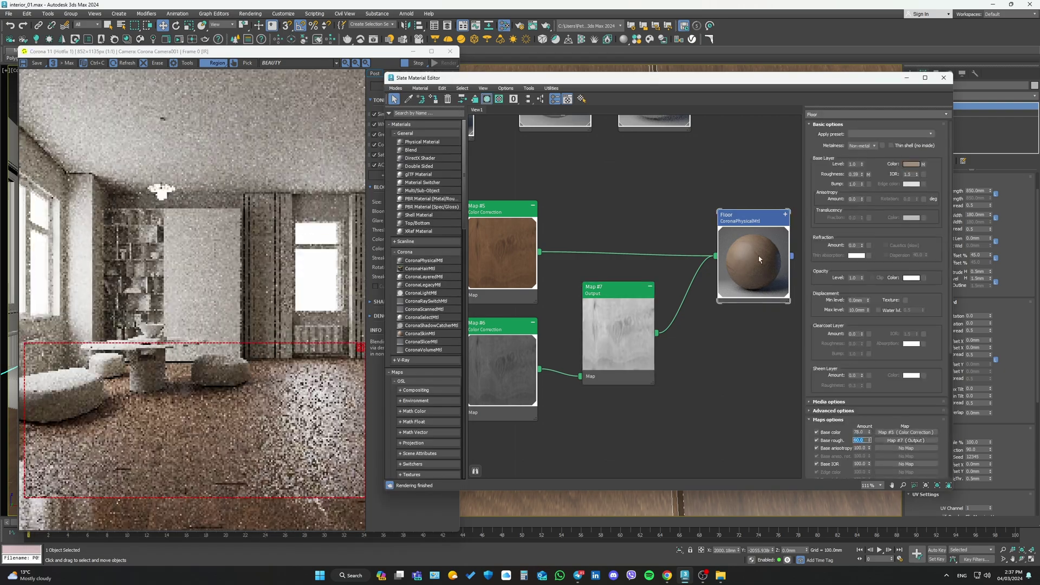
scroll(759, 255, "down", 1)
double_click(622, 304)
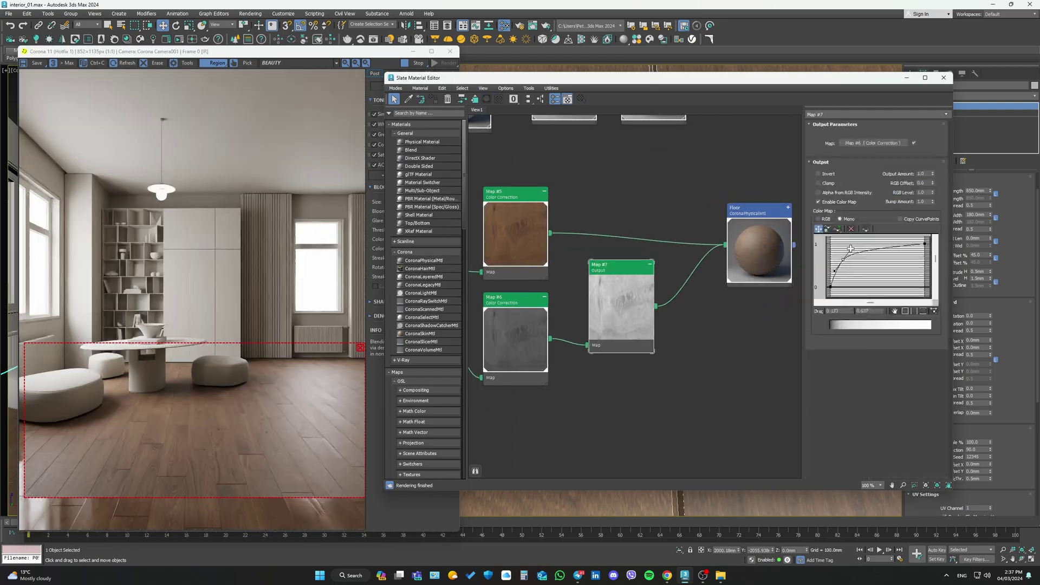
double_click(759, 249)
left_click(856, 440)
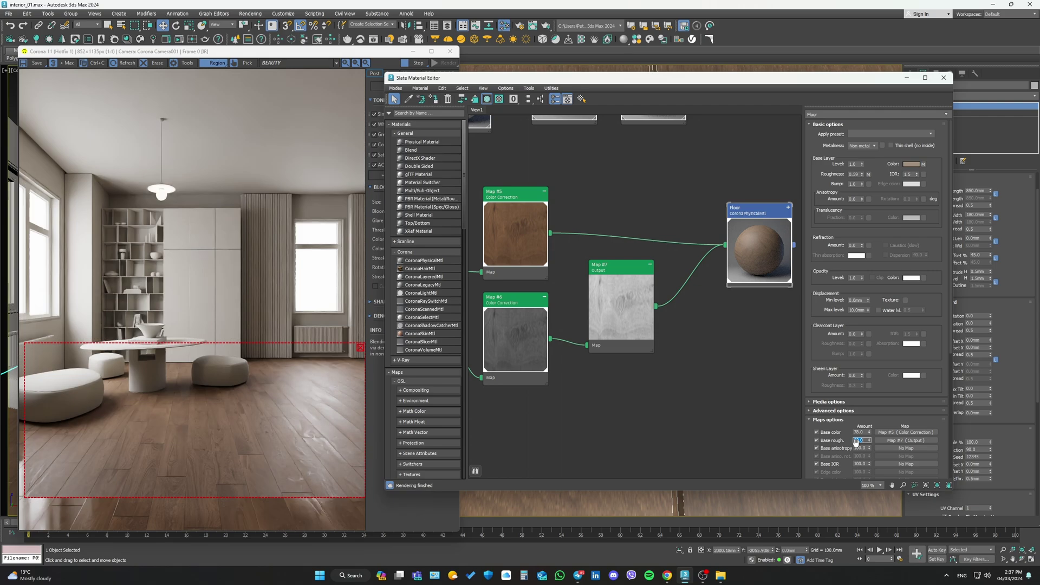
scroll(688, 376, "down", 2)
double_click(579, 254)
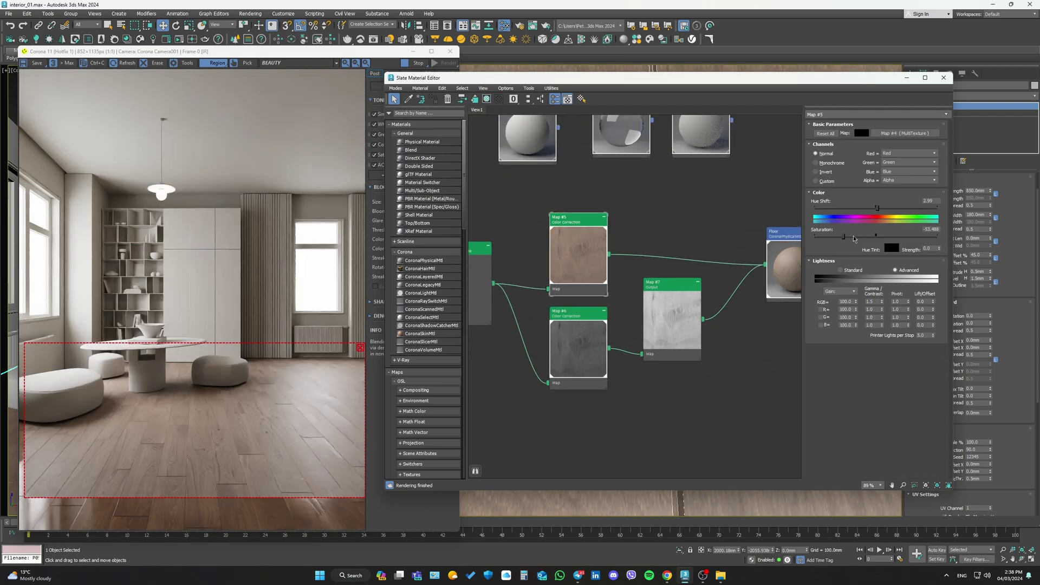
- Create a CoronaLegacyMtl wired with wood diffuse, reflection, and a curve-shaped glossiness Output map
middle_click_drag(758, 390, 661, 363)
right_click(691, 253)
left_click(709, 303)
right_click(684, 250)
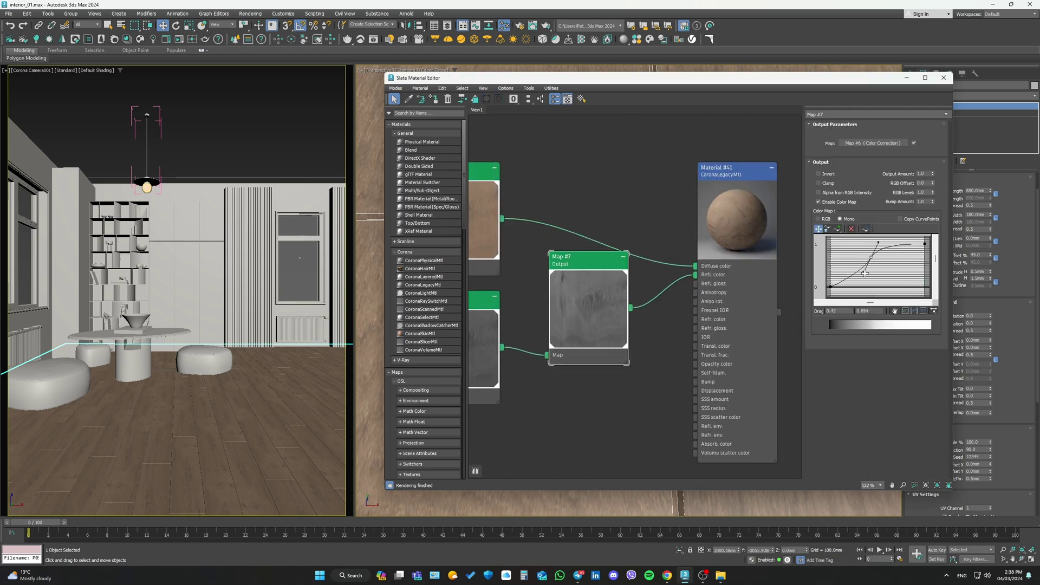
left_click_drag(821, 89, 814, 94)
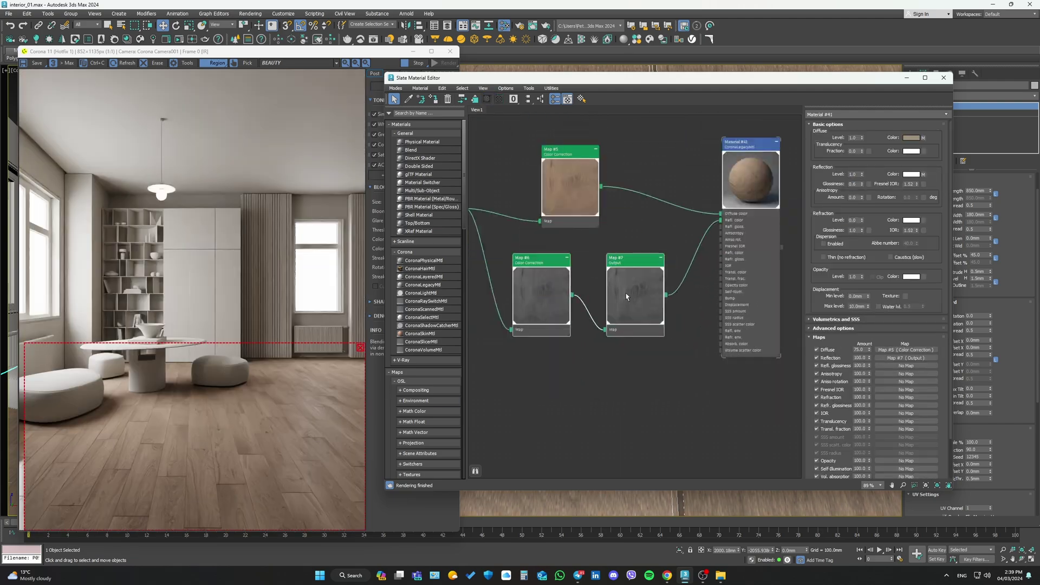
left_click_drag(864, 265, 868, 246)
double_click(737, 116)
- Set glossiness map amount to 70 and diffuse amount to 60, rendering the full frame
type("70")
key("Return")
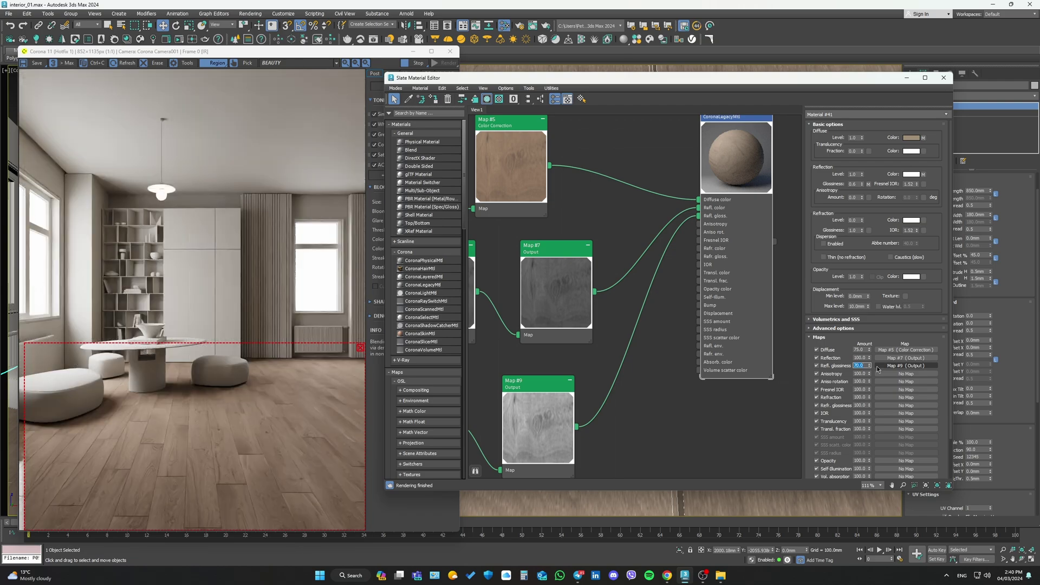
left_click_drag(917, 186, 917, 176)
scroll(866, 333, "down", 2)
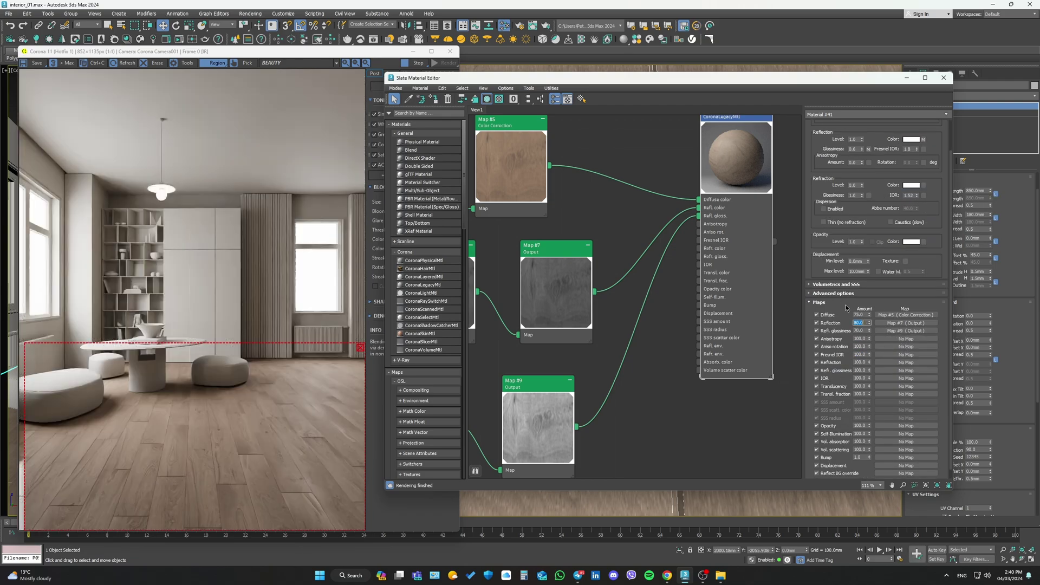
left_click(361, 347)
scroll(623, 325, "down", 1)
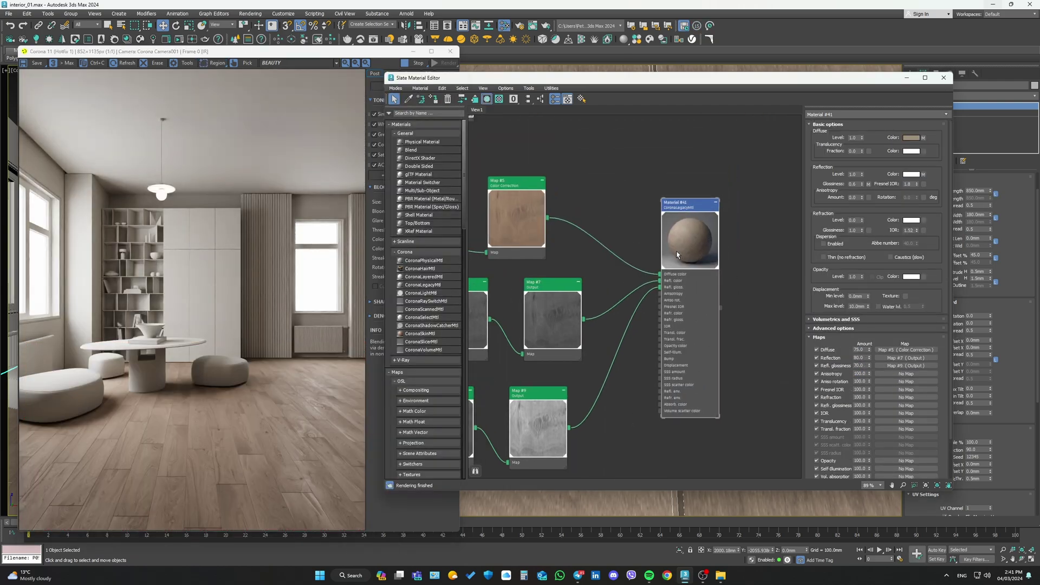
double_click(862, 365)
type("60")
key("Return")
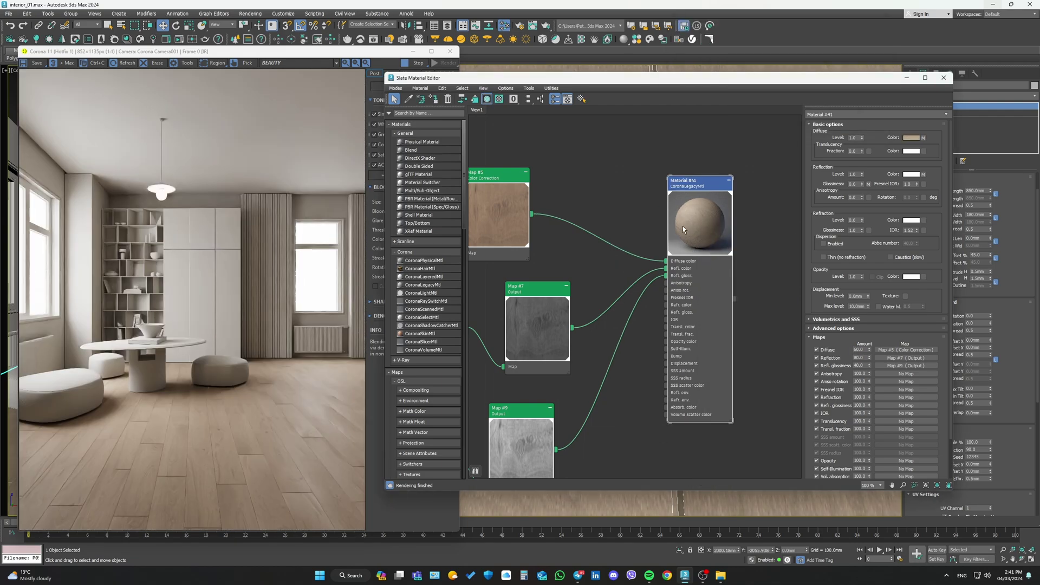
scroll(682, 229, "down", 1)
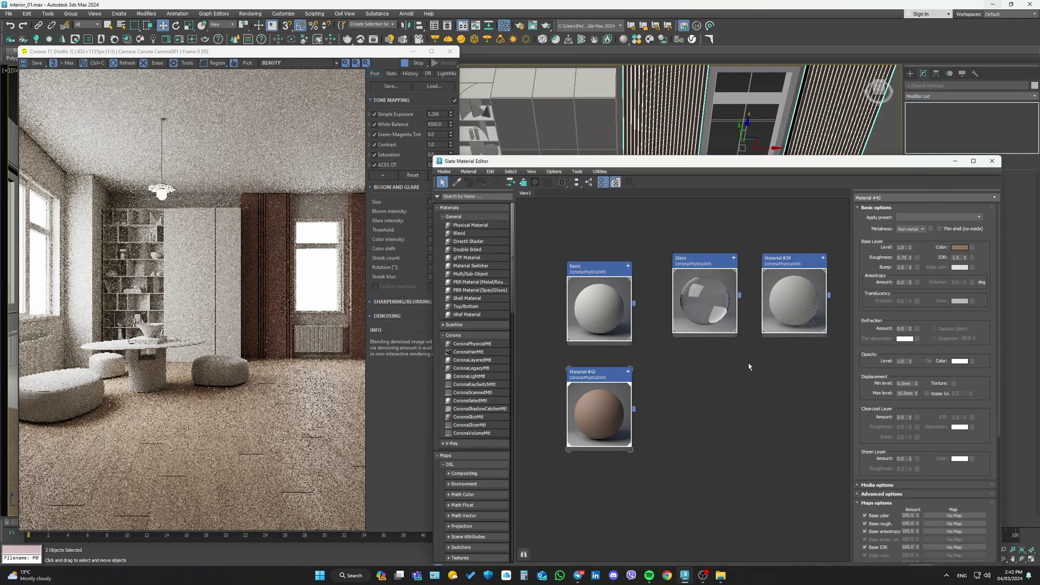
- Apply wood Material #42 with 650mm Box mapping to the slats and inspect them
left_click_drag(619, 414, 611, 407)
left_click(895, 234)
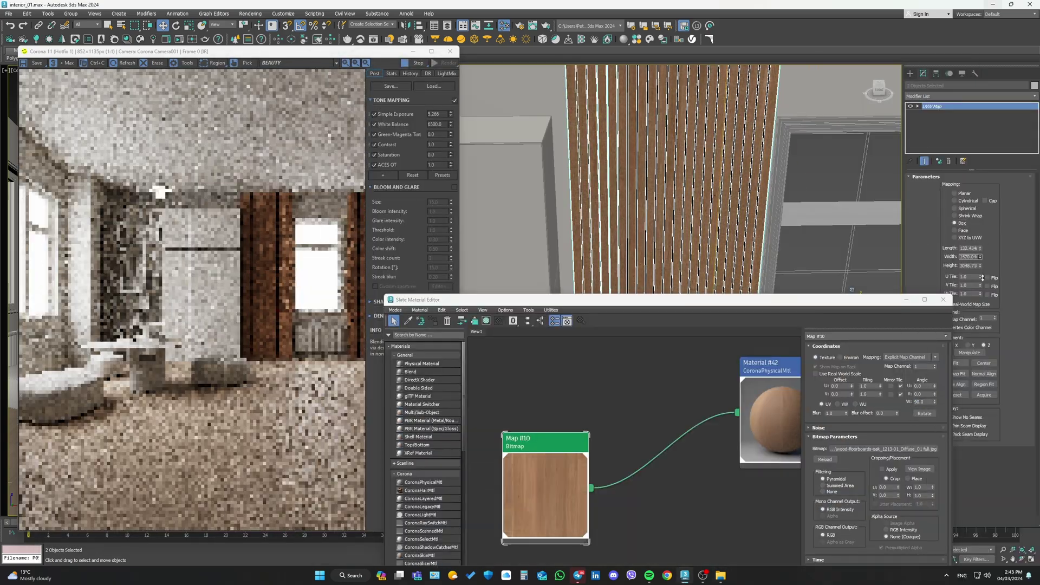
scroll(273, 280, "up", 5)
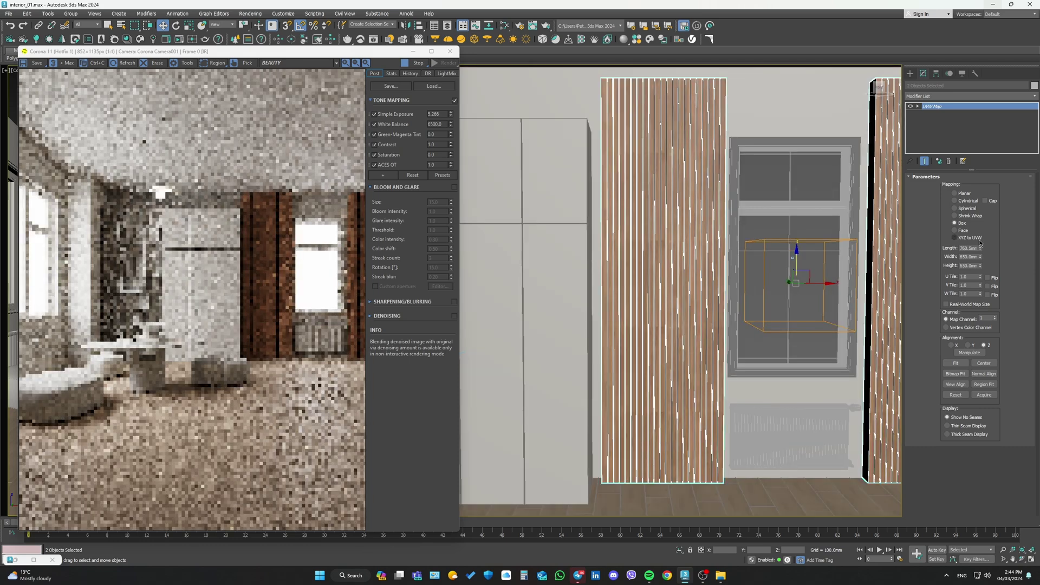
middle_click_drag(698, 278, 670, 303, "alt")
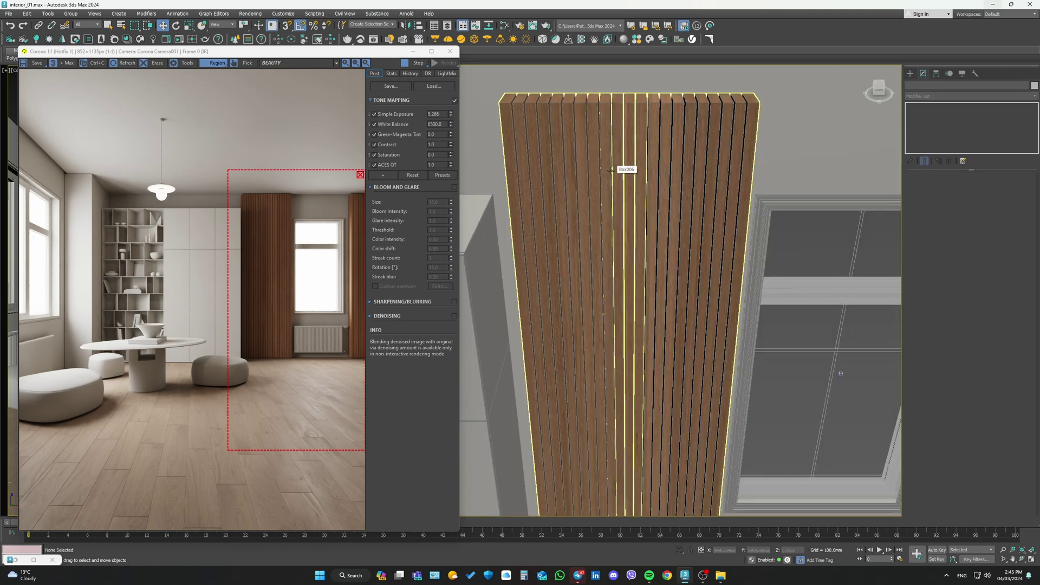
key("m")
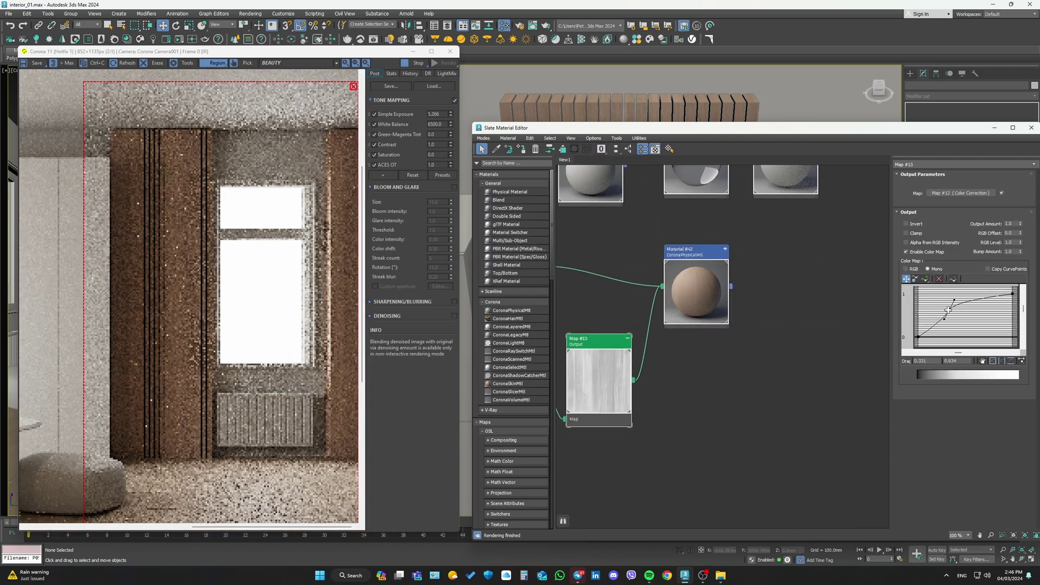
- Raise Material #42's IOR to 1.45 and lift the Map #13 curve to brighten roughness
double_click(690, 314)
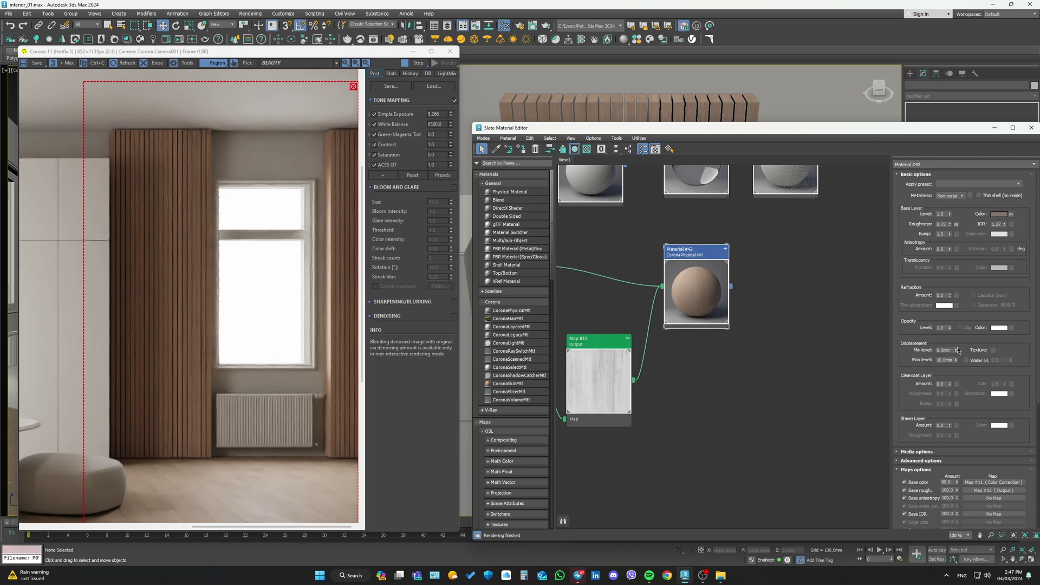
scroll(732, 320, "down", 2)
scroll(318, 417, "down", 1)
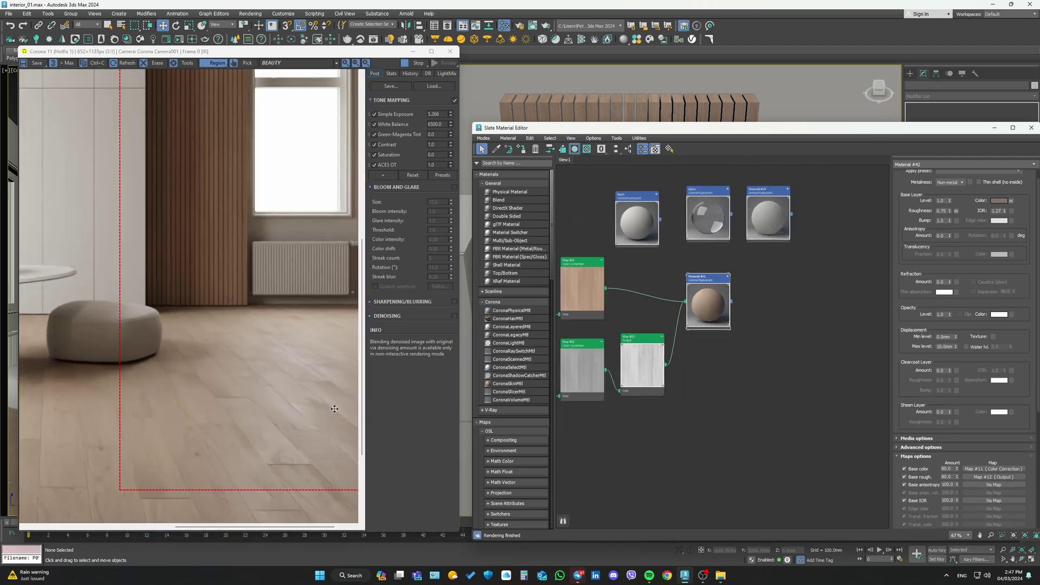
scroll(747, 295, "down", 2)
left_click_drag(712, 307, 670, 395)
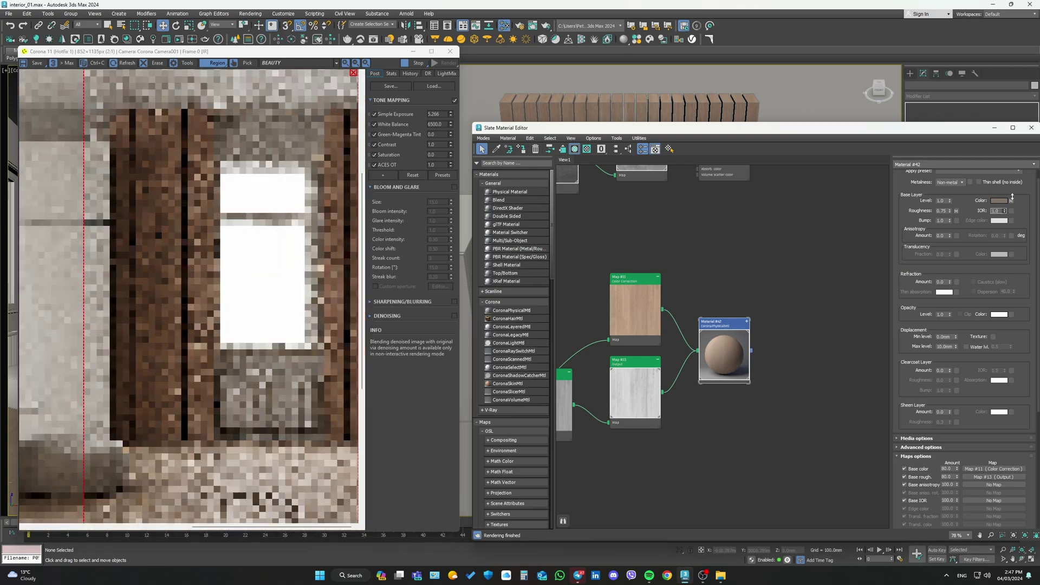
left_click_drag(1013, 210, 949, 489)
left_click(996, 477)
left_click_drag(953, 322, 957, 314)
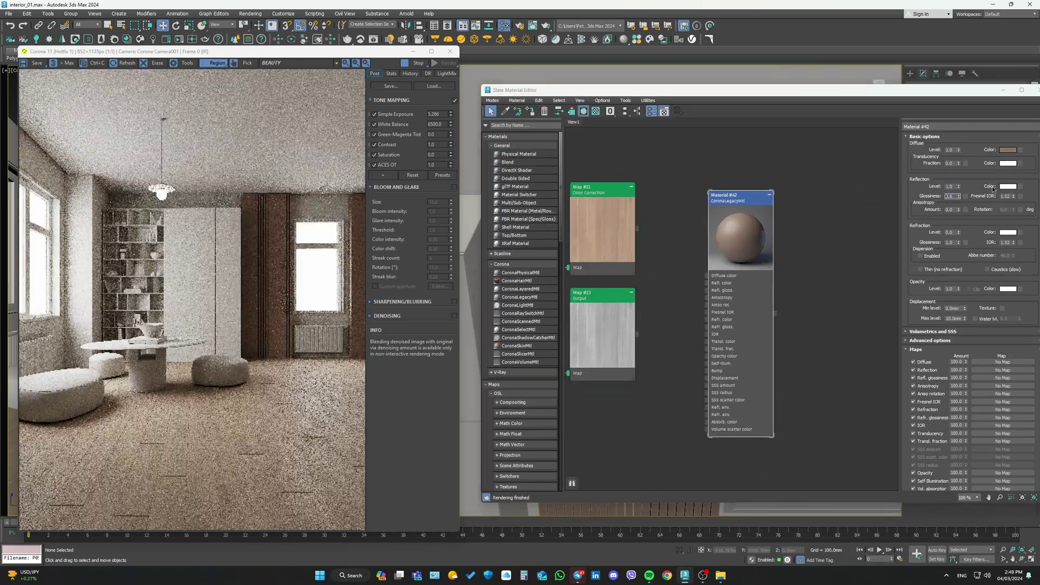
- Set the material's diffuse colour and bring up the Material #46 node's options
left_click(1008, 149)
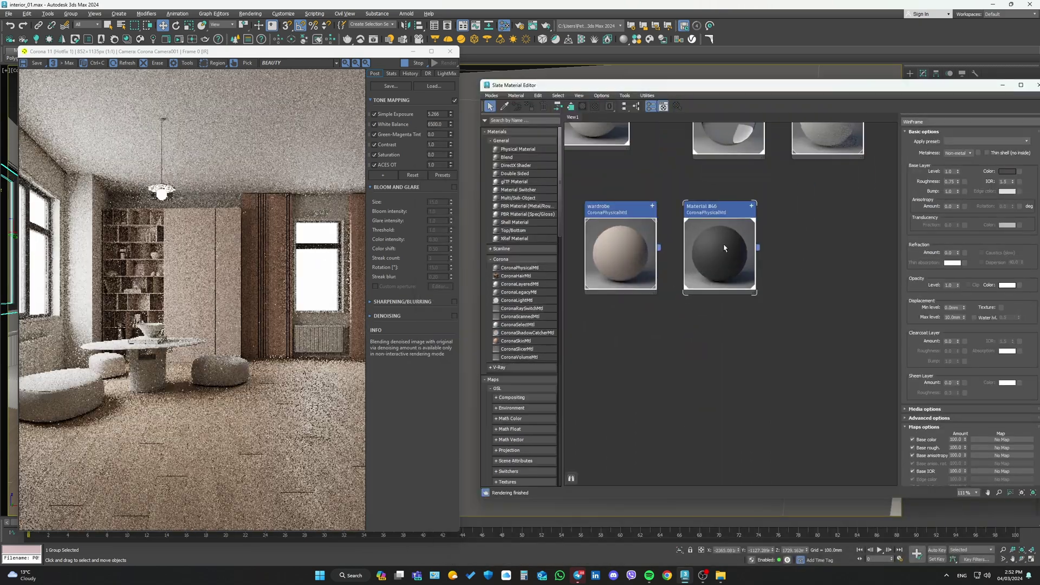
right_click(724, 247)
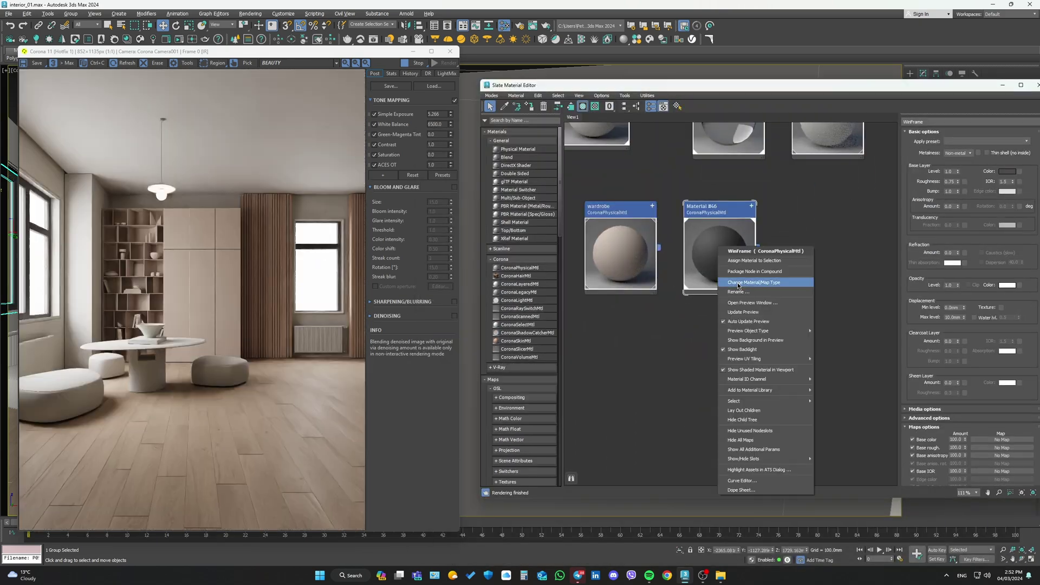
type("hd")
- Load Poly Haven's HDRI library and scroll through the outdoor HDRIs
key("Return")
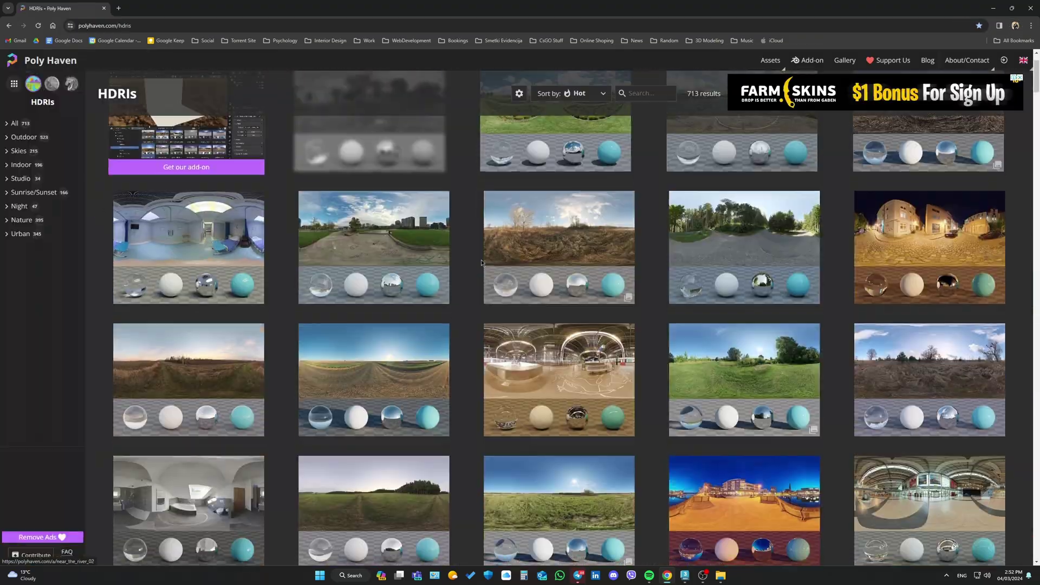
scroll(616, 263, "down", 20)
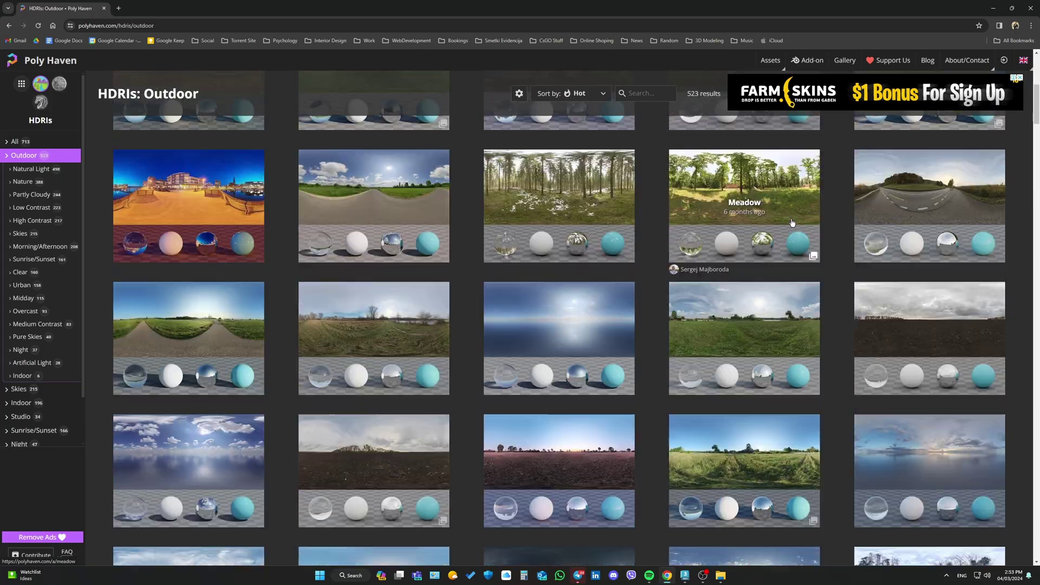
scroll(569, 262, "down", 20)
scroll(514, 261, "down", 20)
scroll(454, 261, "down", 20)
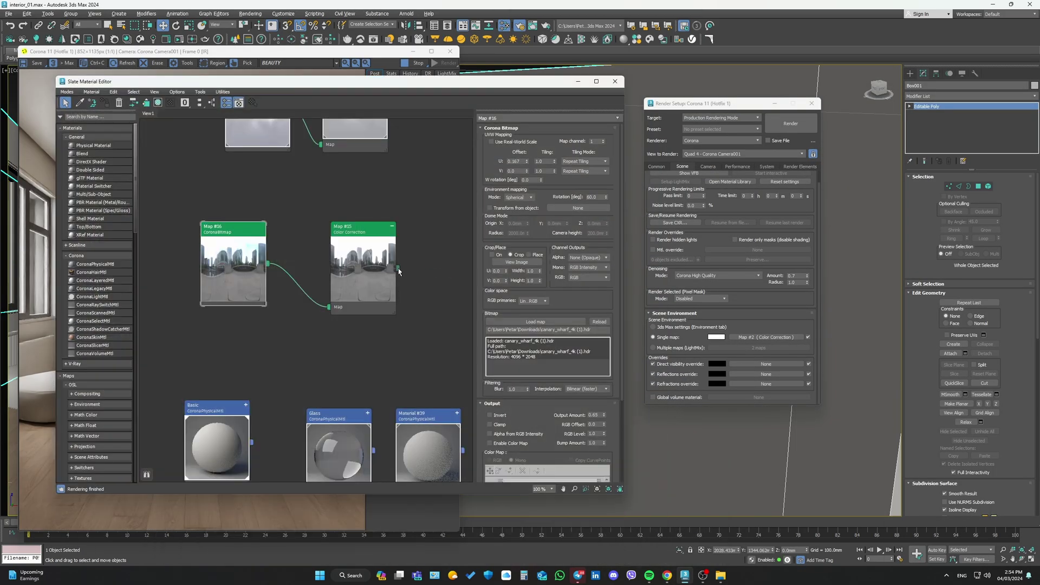
- Use the colour-corrected HDRI Map #15 as the Direct visibility override
left_click_drag(398, 271, 766, 363)
left_click_drag(739, 298, 781, 277)
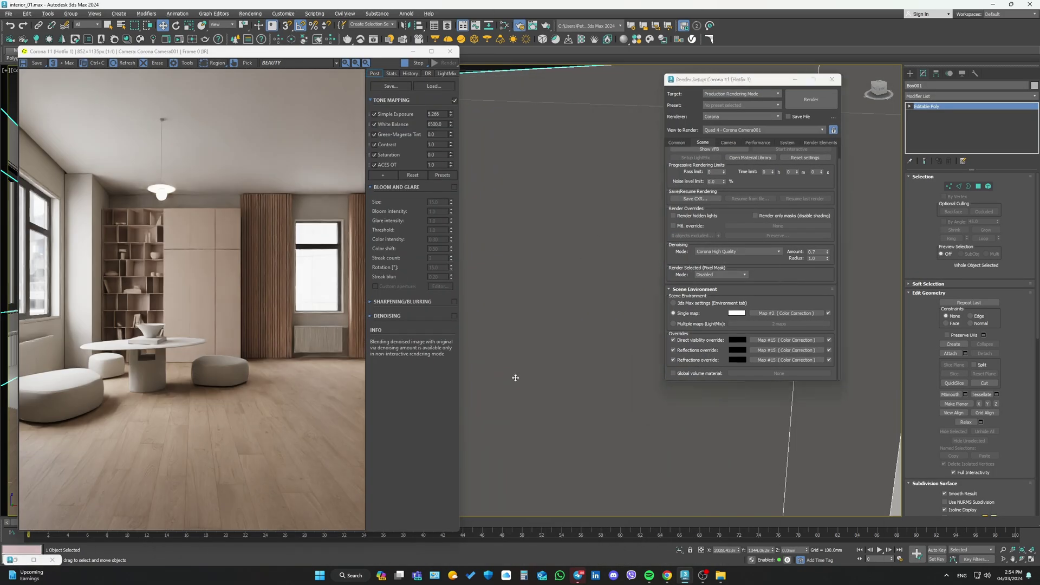
key("m")
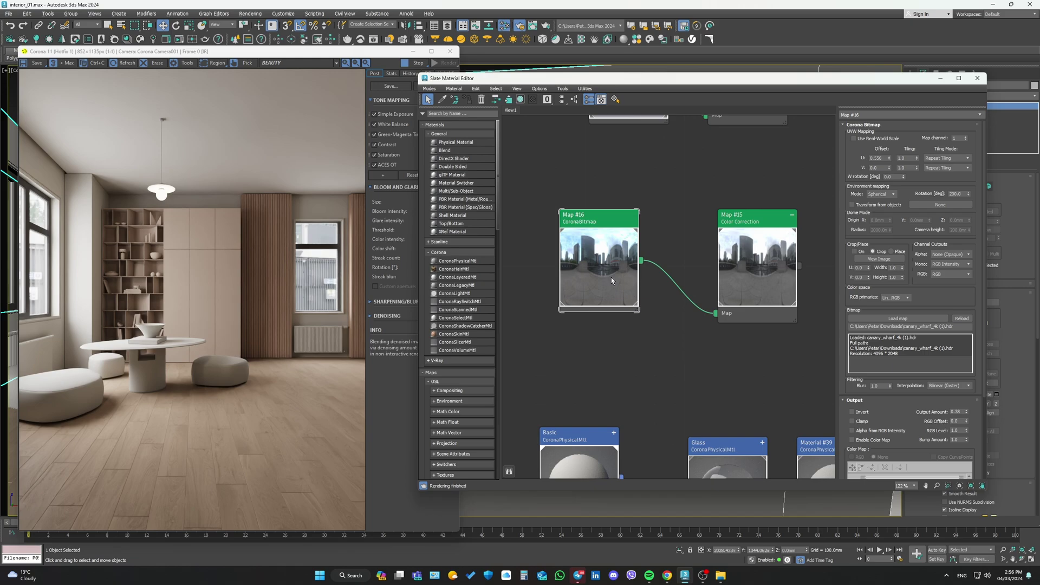
- Load dresden_square_4k.hdr into the CoronaBitmap, set rotation to 0 and reset U offset
double_click(611, 278)
left_click(124, 188)
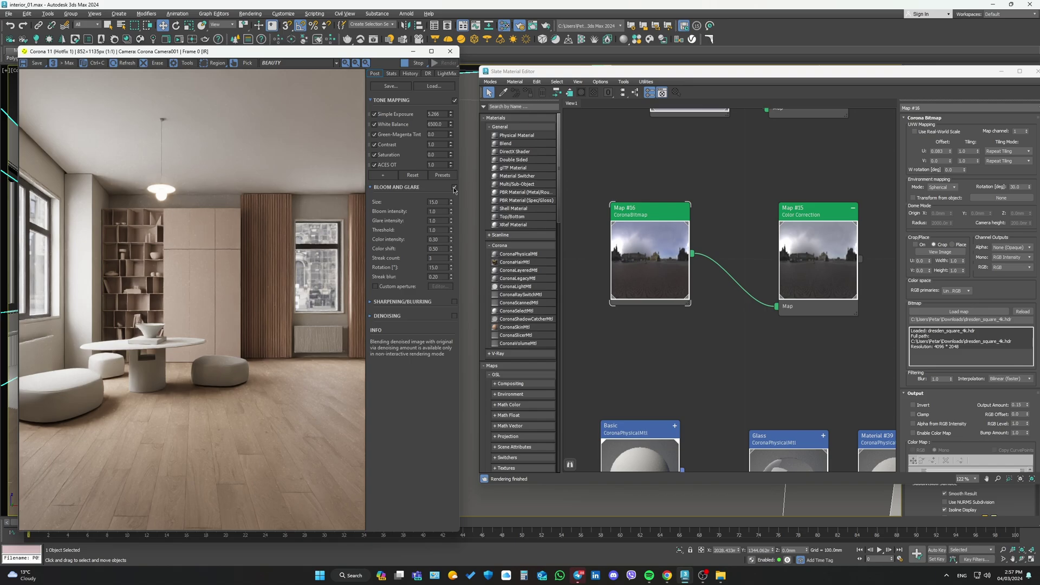
double_click(1015, 187)
type("0")
key("Return")
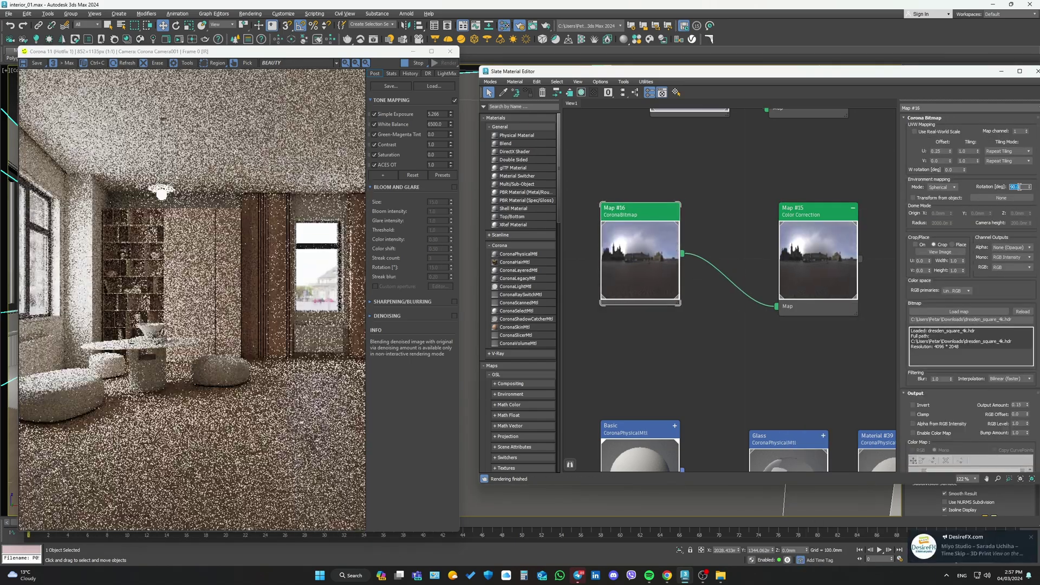
right_click(950, 151)
scroll(726, 345, "down", 1)
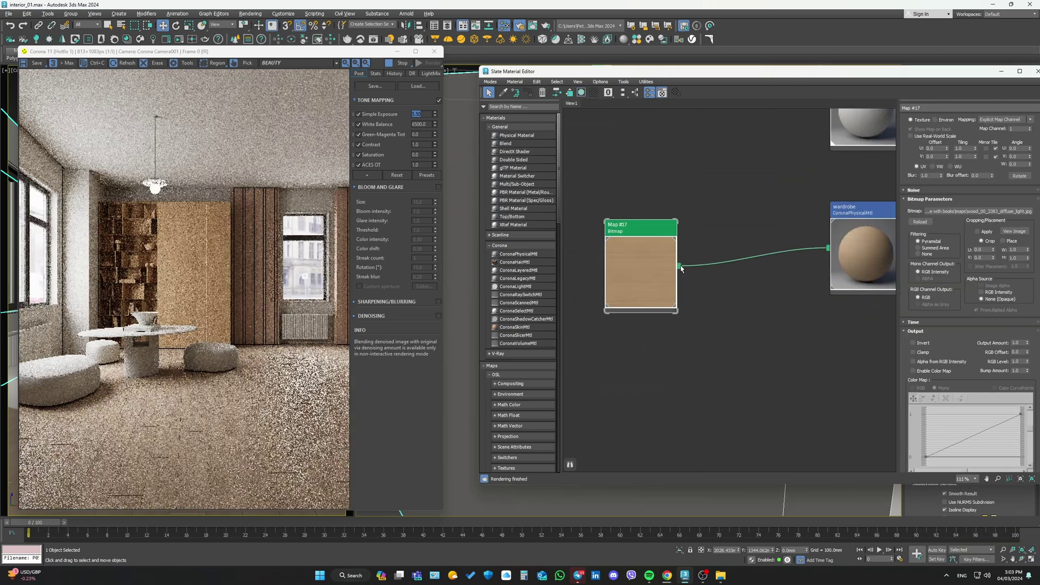
- Insert Color Correction nodes on the wardrobe's wood base colour and roughness maps
scroll(681, 270, "up", 1)
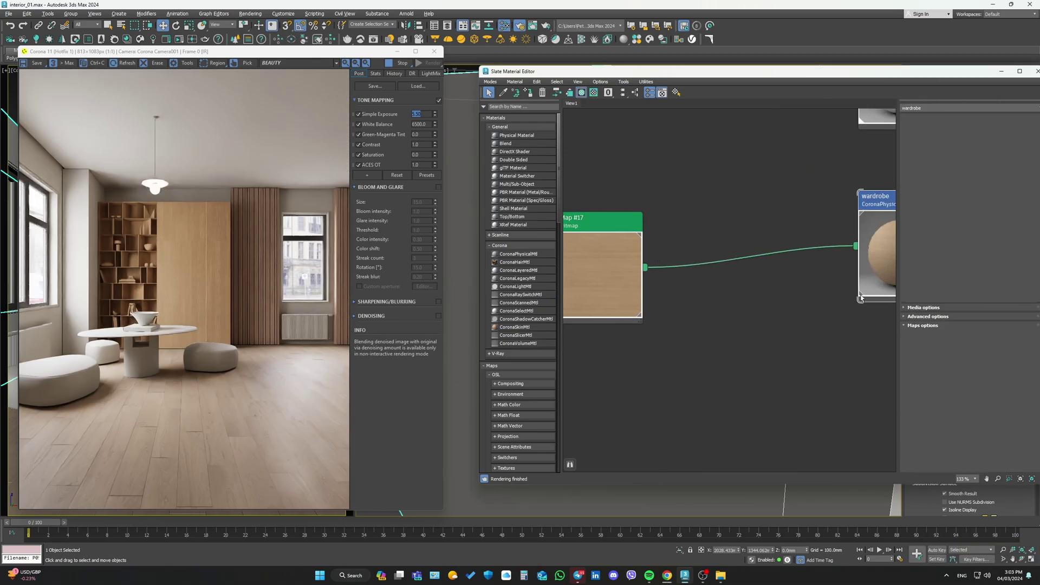
left_click_drag(634, 278, 695, 285)
left_click(774, 302)
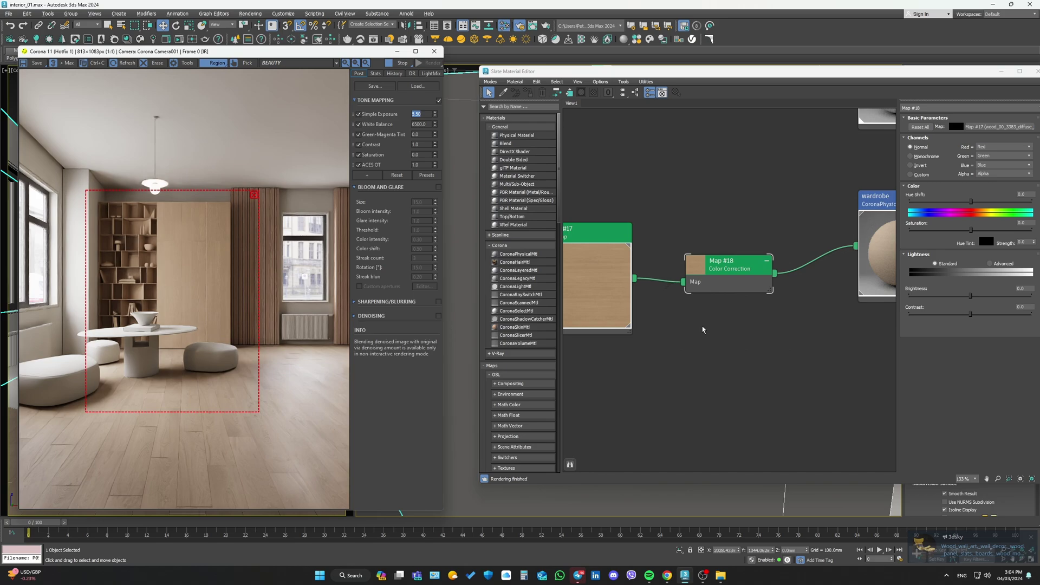
scroll(689, 294, "down", 1)
left_click_drag(666, 233, 661, 325, "shift")
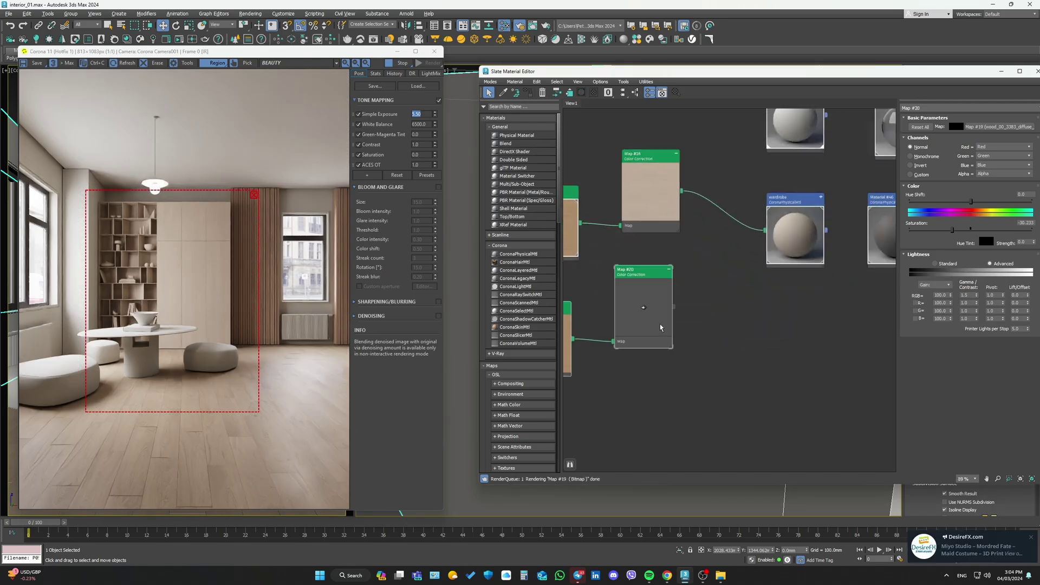
double_click(754, 237)
- Create Corona legacy Material #47 and set its reflection and diffuse colours
right_click(685, 333)
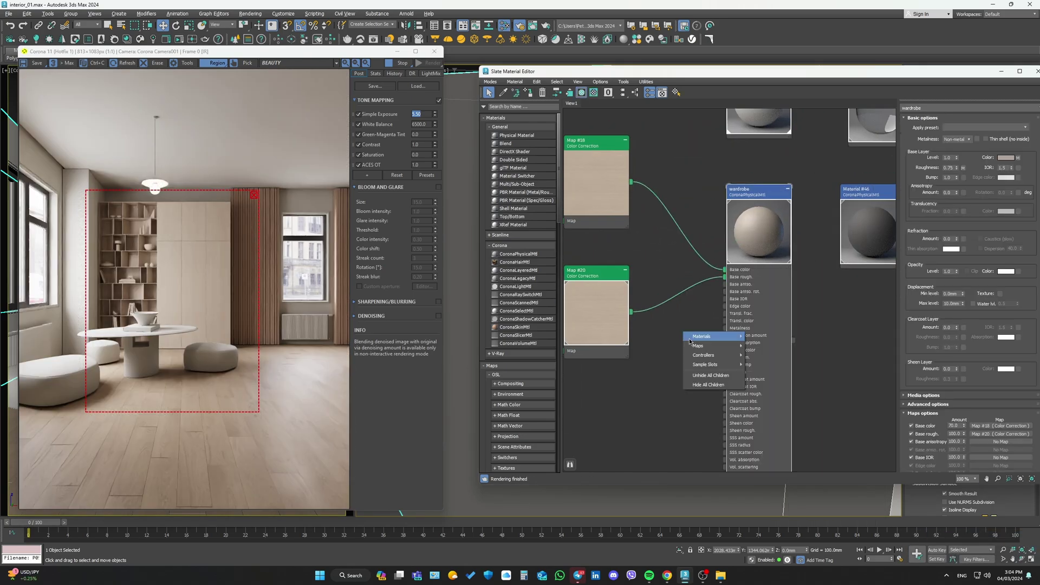
left_click(821, 383)
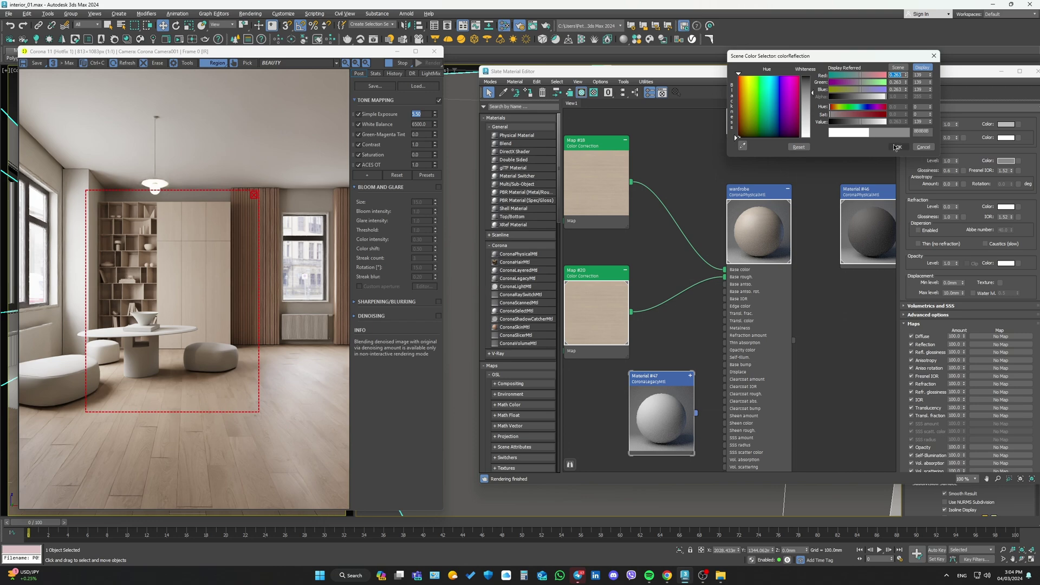
left_click(897, 147)
left_click(1006, 124)
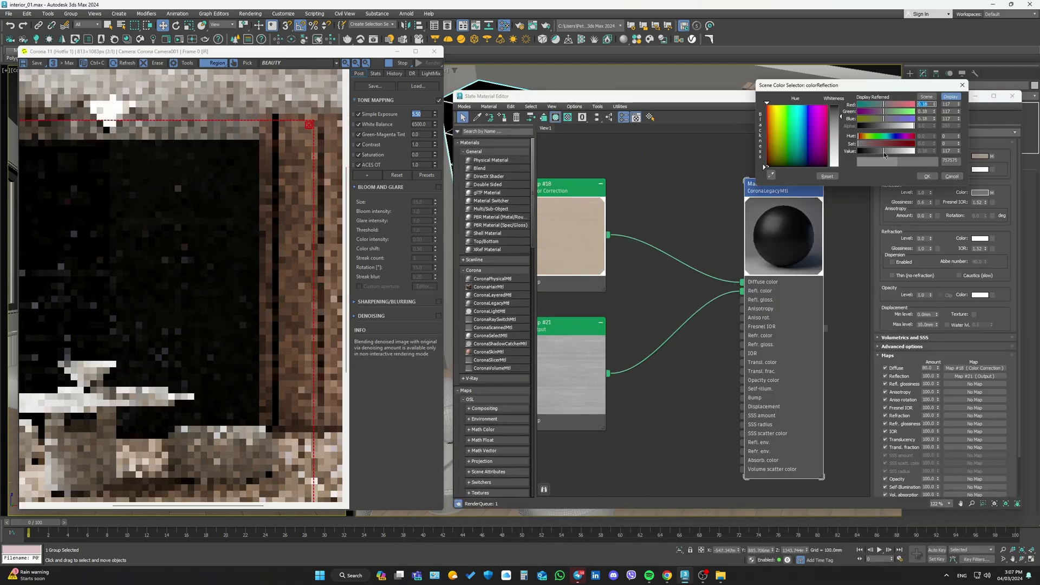
- Confirm Material #47's diffuse colour and set its reflection glossiness map amount to 40
left_click(927, 176)
double_click(926, 376)
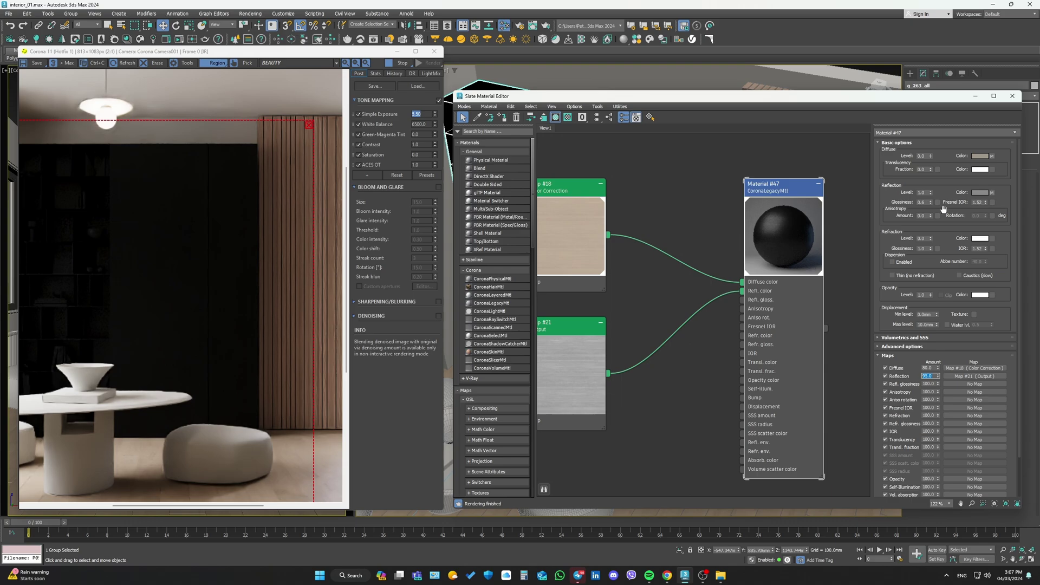
scroll(843, 218, "down", 2)
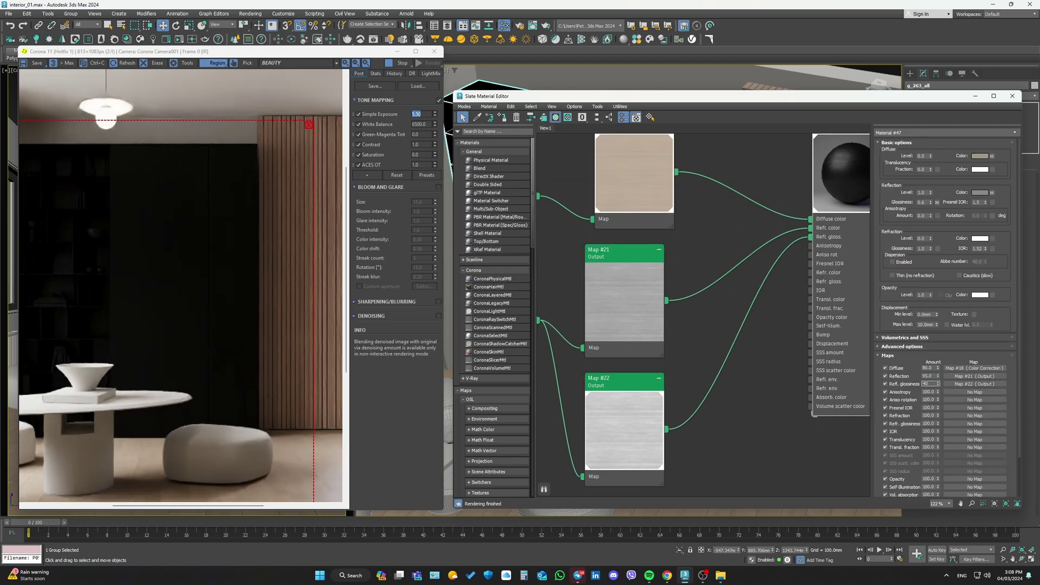
key("Return")
scroll(812, 248, "down", 2)
scroll(813, 249, "down", 1)
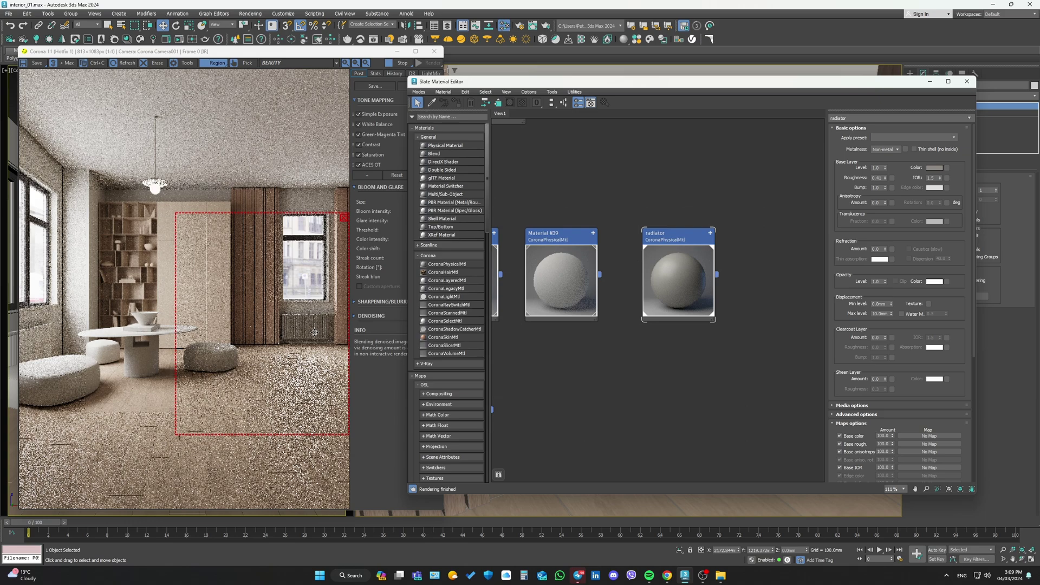
- Give the radiator CoronaPhysicalMtl a new grey base colour and a glossier, lower-roughness finish
scroll(314, 333, "up", 2)
right_click(684, 278)
left_click(889, 150)
scroll(674, 280, "up", 2)
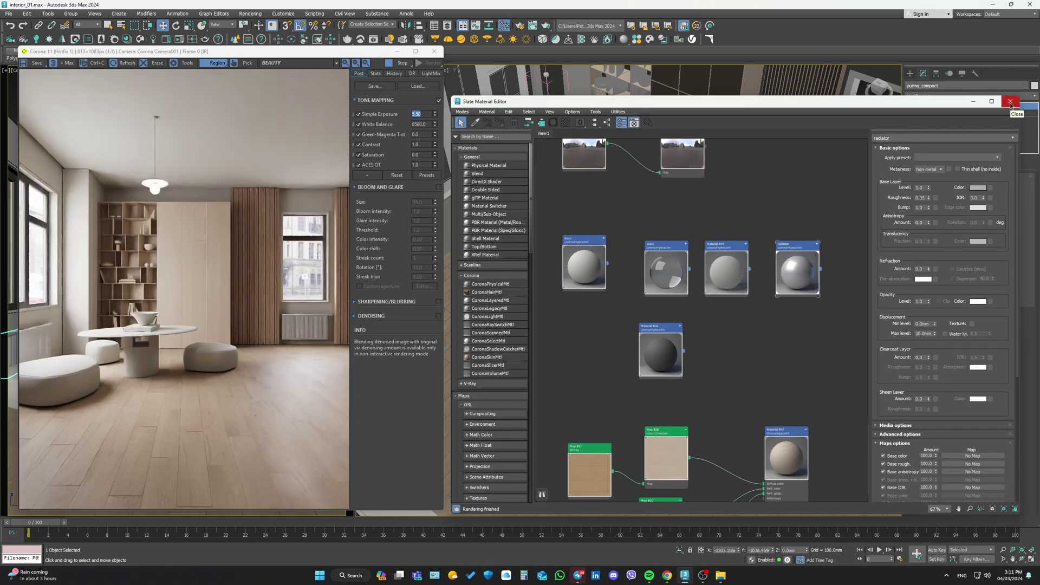
- Close the Slate editor, orbit to the shelf and select the two candles
left_click(1011, 103)
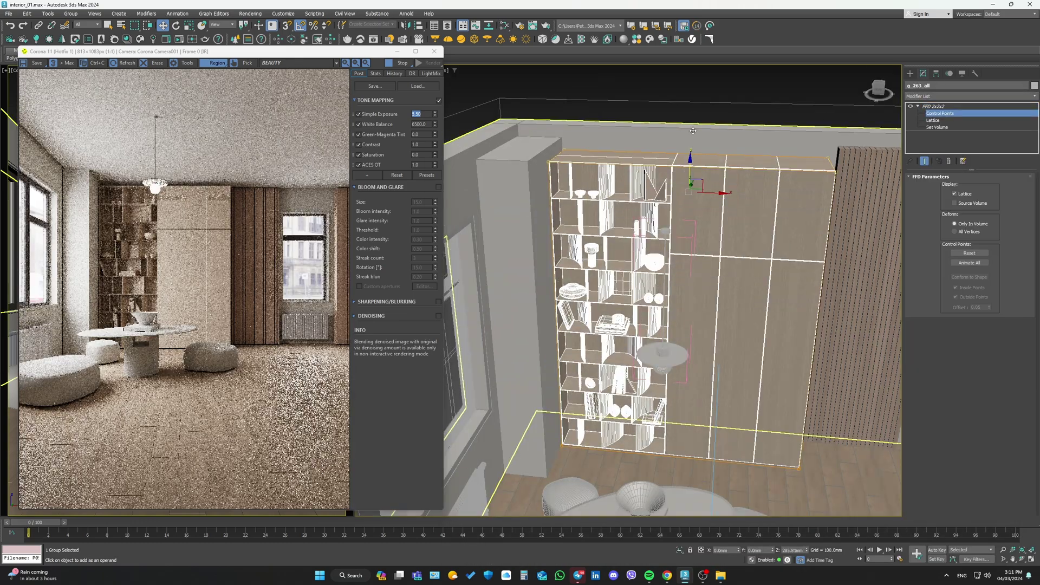
middle_click_drag(693, 130, 649, 209, "alt")
scroll(648, 209, "up", 3)
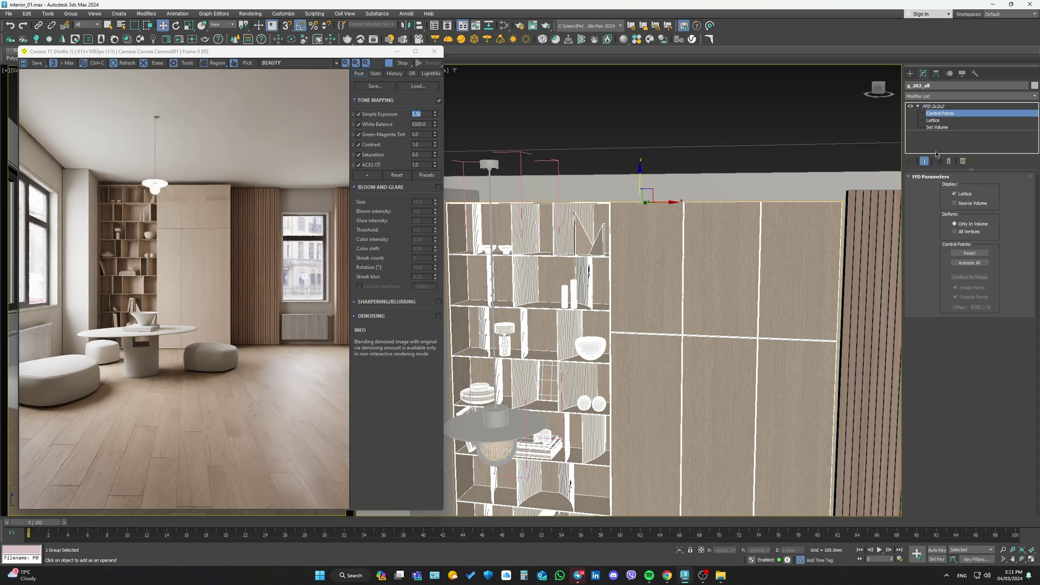
scroll(779, 272, "up", 5)
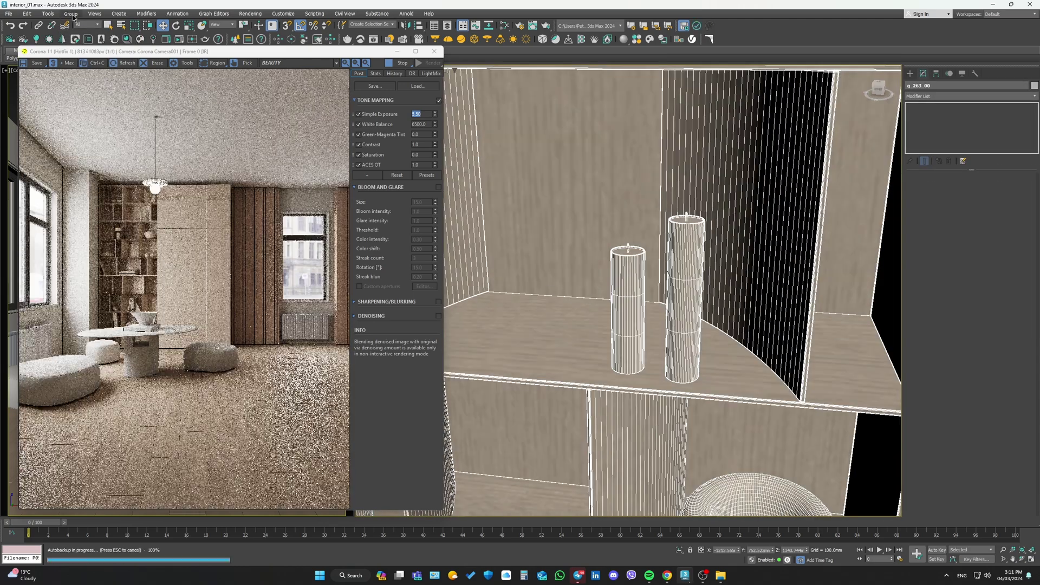
left_click(683, 279)
- Reopen the material editor and pick the candles' current material into the node view
key("m")
left_click(475, 122)
mouse_move(514, 101)
left_mouse_down()
mouse_move(589, 169)
mouse_move(452, 137)
left_mouse_up()
left_click(563, 143)
scroll(693, 441, "down", 2)
middle_click_drag(595, 271, 623, 352)
right_click(637, 366)
- Create Material #50 for the candles with a pink base colour and 0.58 roughness
left_click(769, 389)
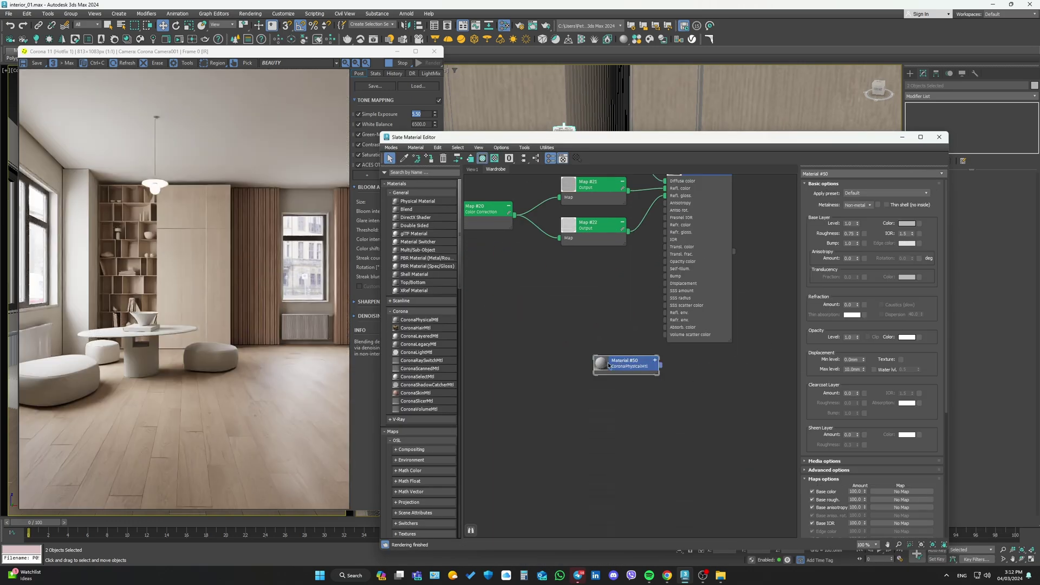
left_click(905, 223)
mouse_move(488, 137)
left_mouse_down()
mouse_move(753, 232)
mouse_move(490, 178)
left_mouse_up()
left_click(909, 263)
left_click_drag(826, 184, 819, 187)
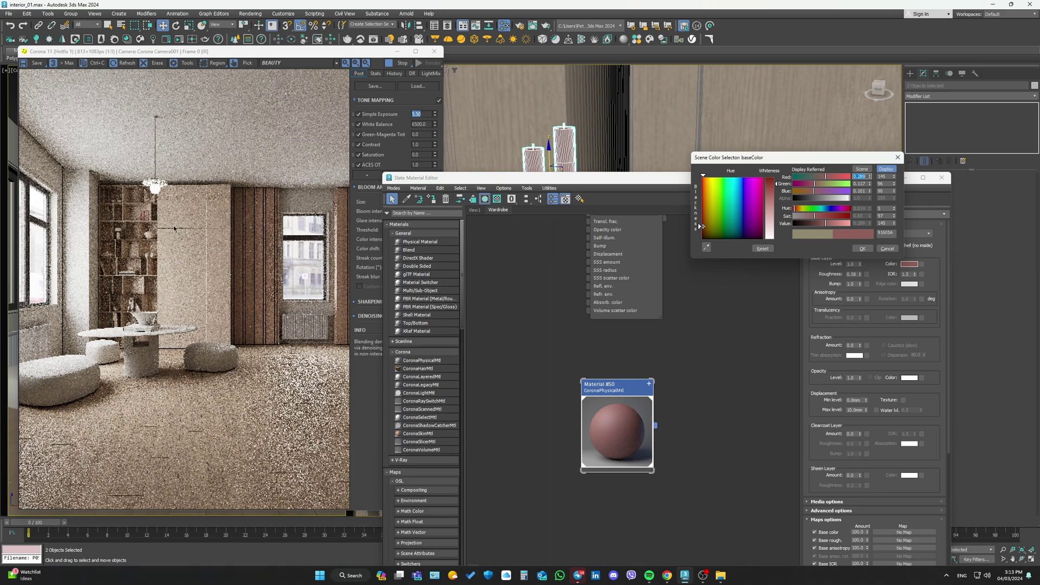
left_click_drag(759, 158, 738, 156)
left_click(841, 248)
- Add Corona physical Material #51 for the ceramic bowl and truck the camera slightly sideways
left_click_drag(542, 177, 597, 158)
scroll(722, 316, "down", 2)
left_click_drag(478, 340, 722, 316)
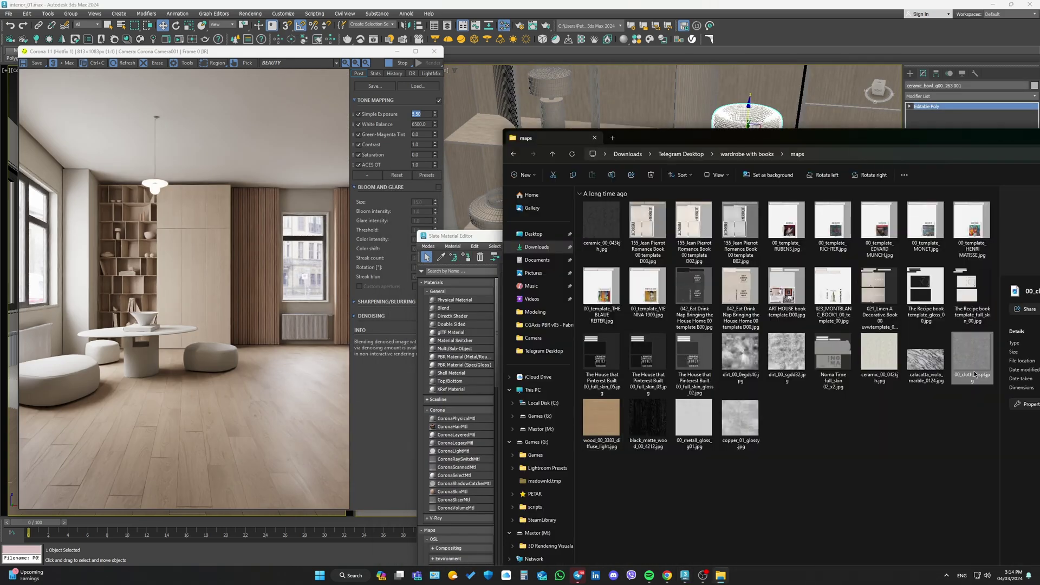
left_click_drag(547, 138, 411, 115)
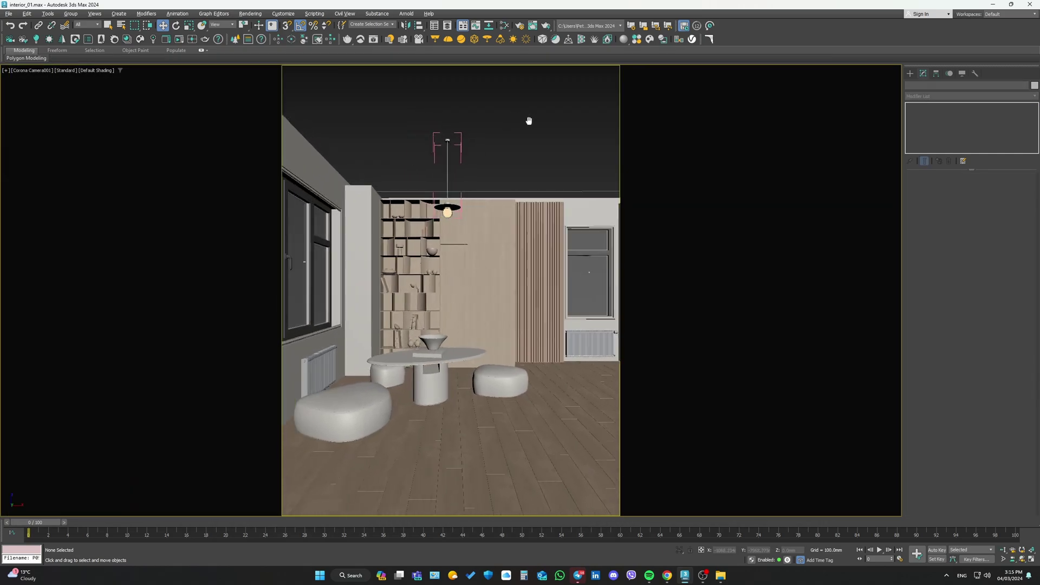
middle_click_drag(529, 120, 487, 338)
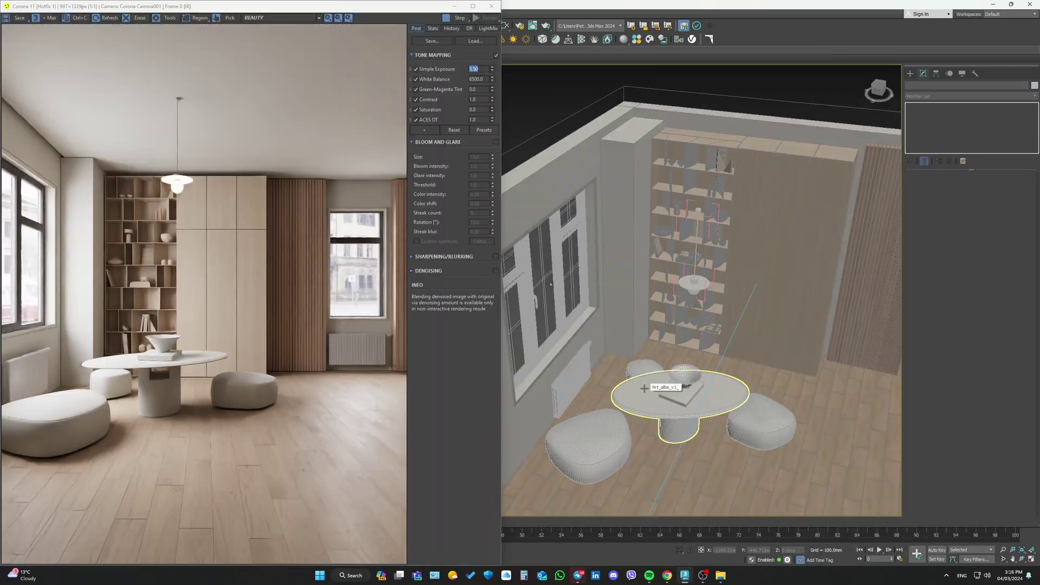
- Re-render the room from the new camera angle
left_click(486, 10)
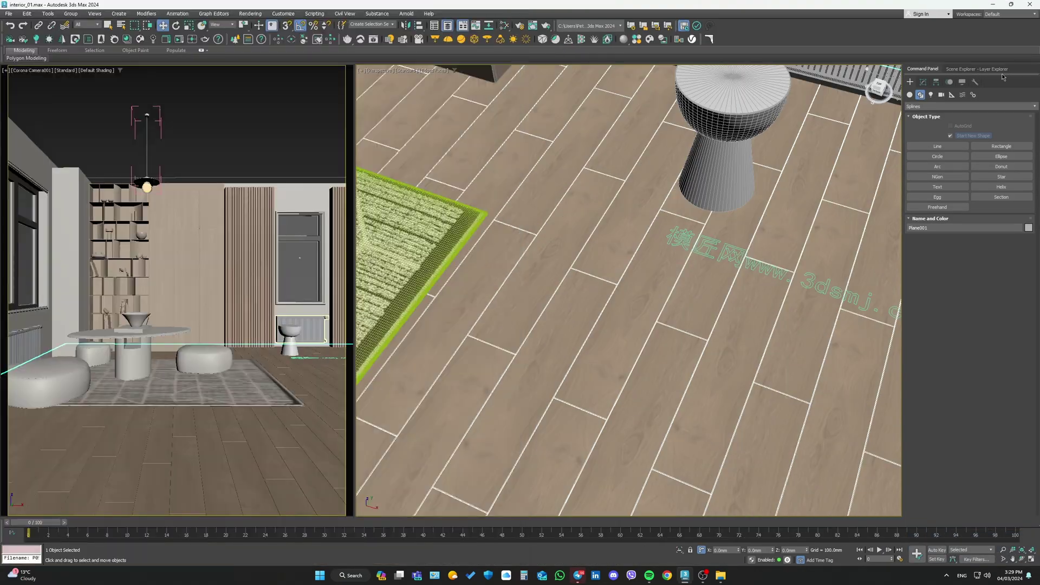
- Bring up the list of scene objects and scroll down through it
left_click(1002, 74)
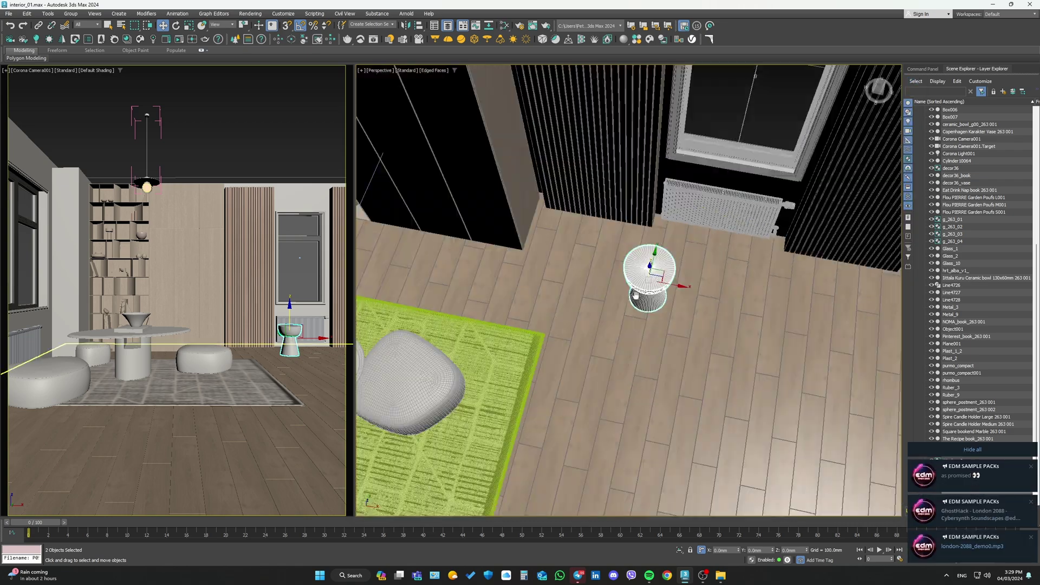
scroll(786, 430, "down", 6)
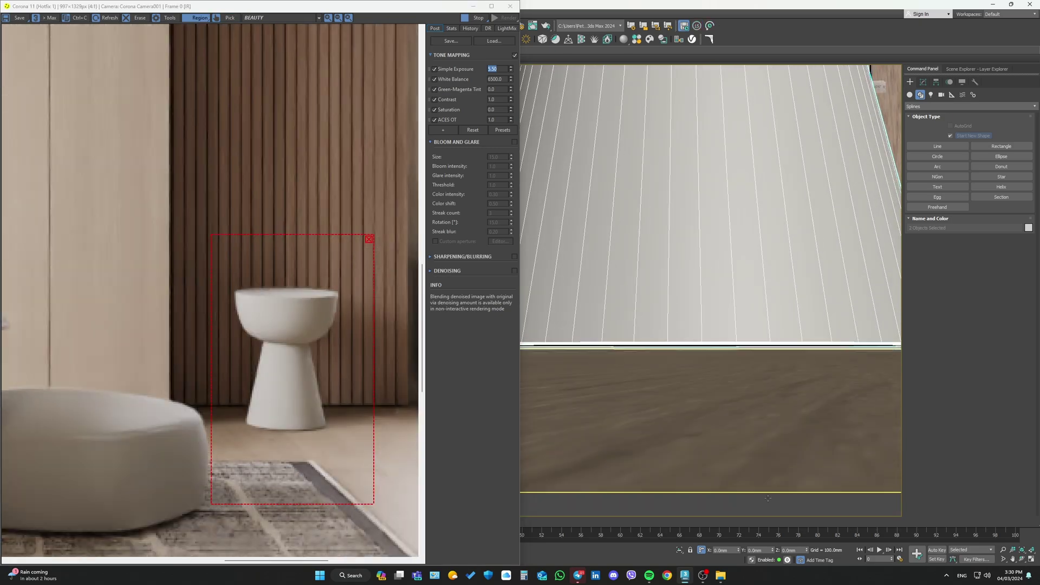
scroll(768, 498, "down", 3)
scroll(318, 346, "down", 2)
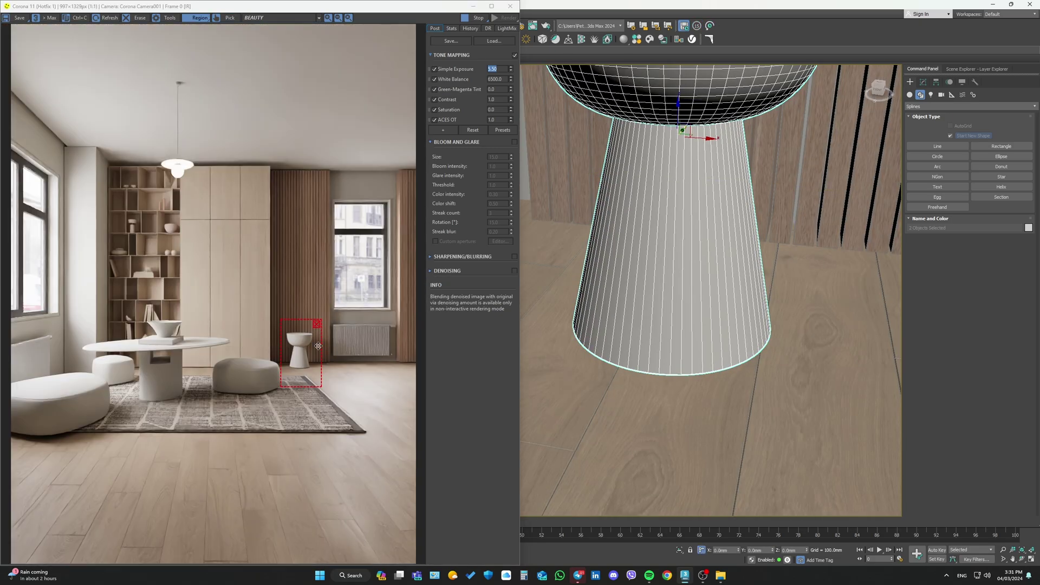
- Set the stool Material #54 base colour to Value 180 with a warm beige hue
key("m")
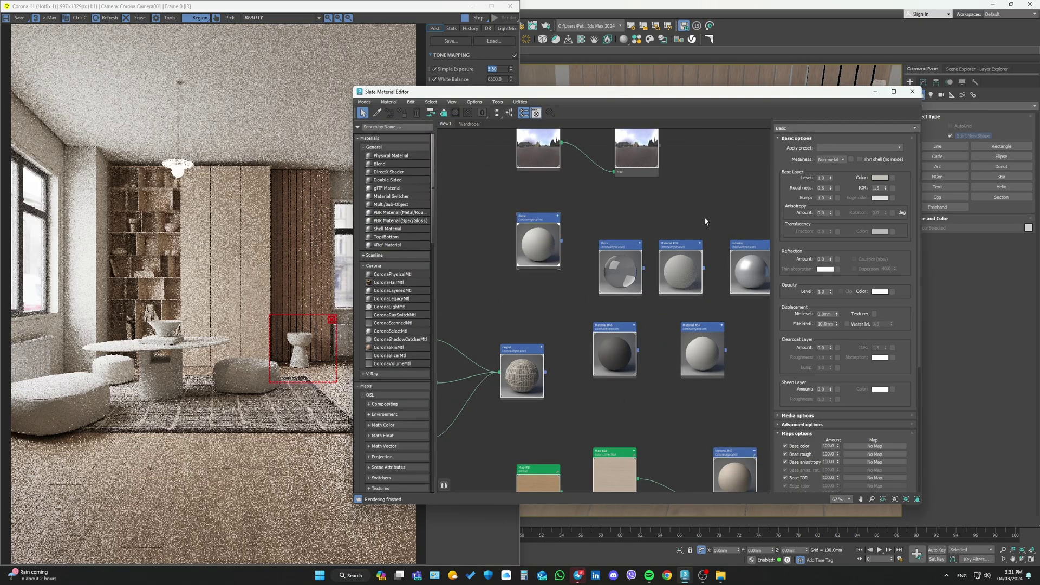
scroll(705, 222, "up", 2)
scroll(647, 239, "up", 3)
left_click(881, 178)
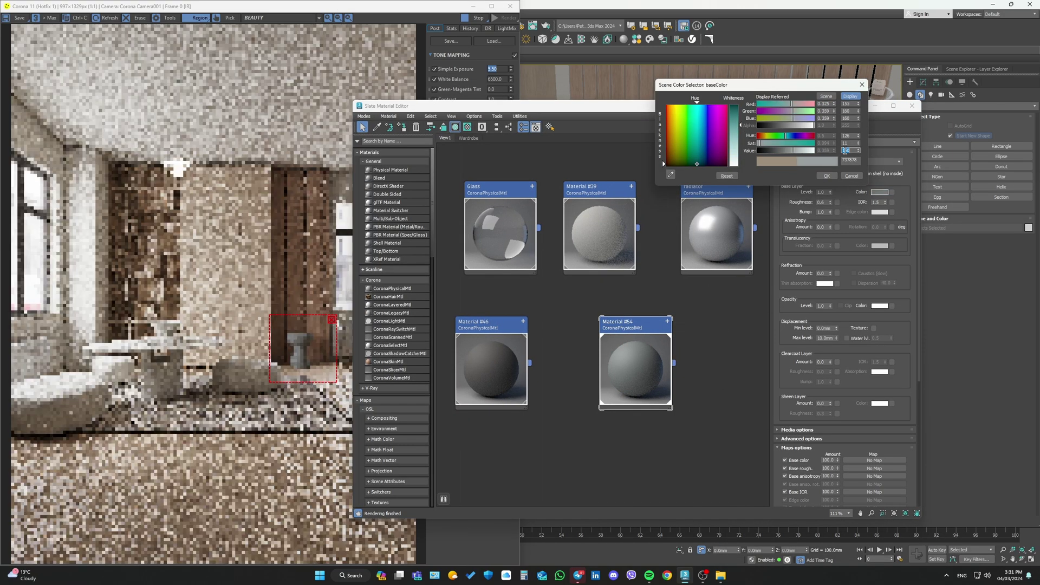
type("180")
key("Return")
left_click_drag(858, 135, 865, 137)
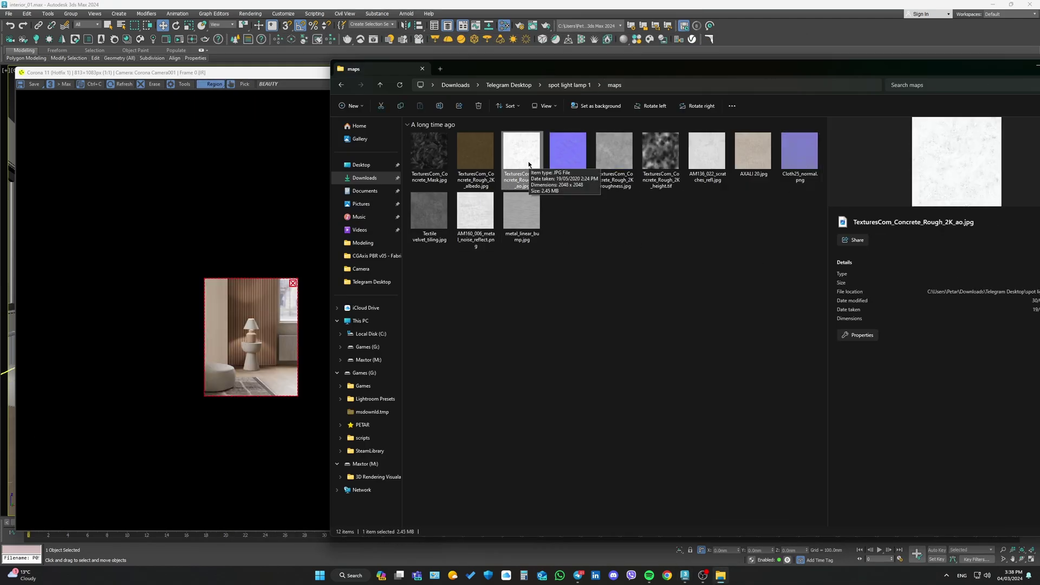
- Add the Concrete_Mask bitmap and a Composite map wired into the lamp material's base colour
left_click_drag(541, 69, 949, 107)
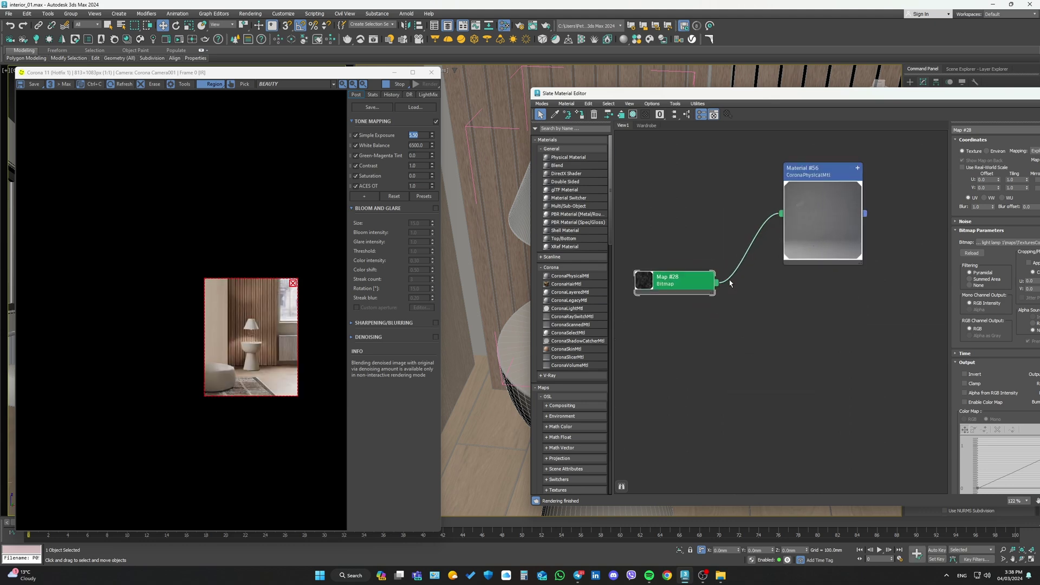
double_click(645, 283)
right_click(714, 293)
mouse_move(797, 335)
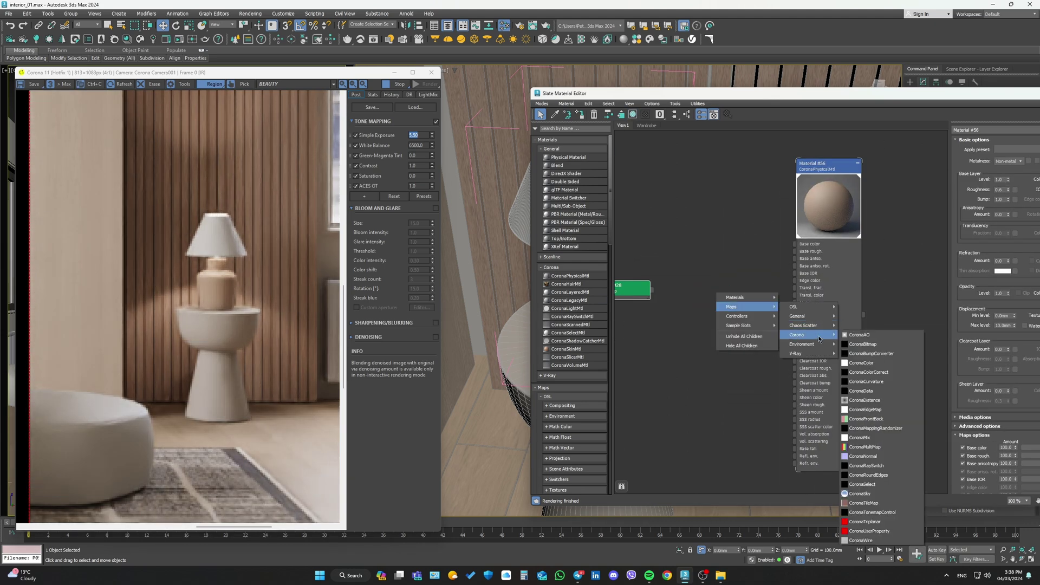
left_click(867, 263)
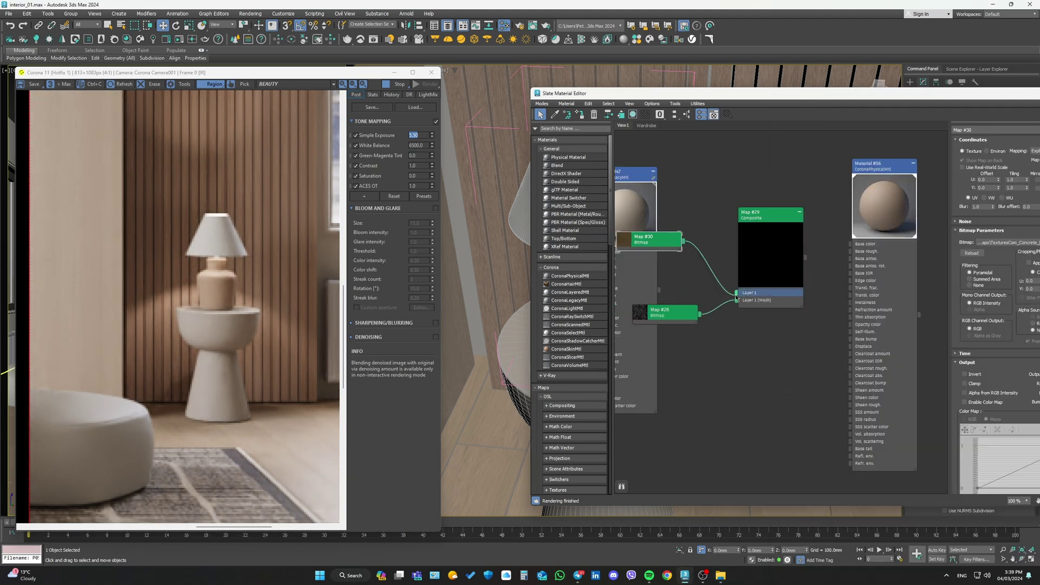
left_click_drag(858, 93, 719, 103)
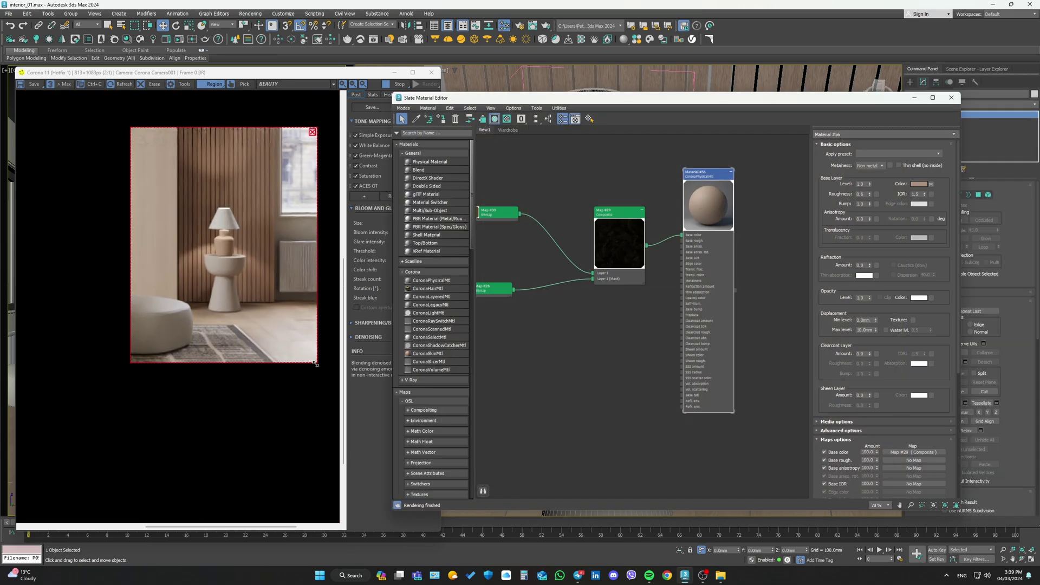
- Insert a Color Correction map between the concrete albedo and the Composite map
double_click(619, 209)
double_click(536, 301)
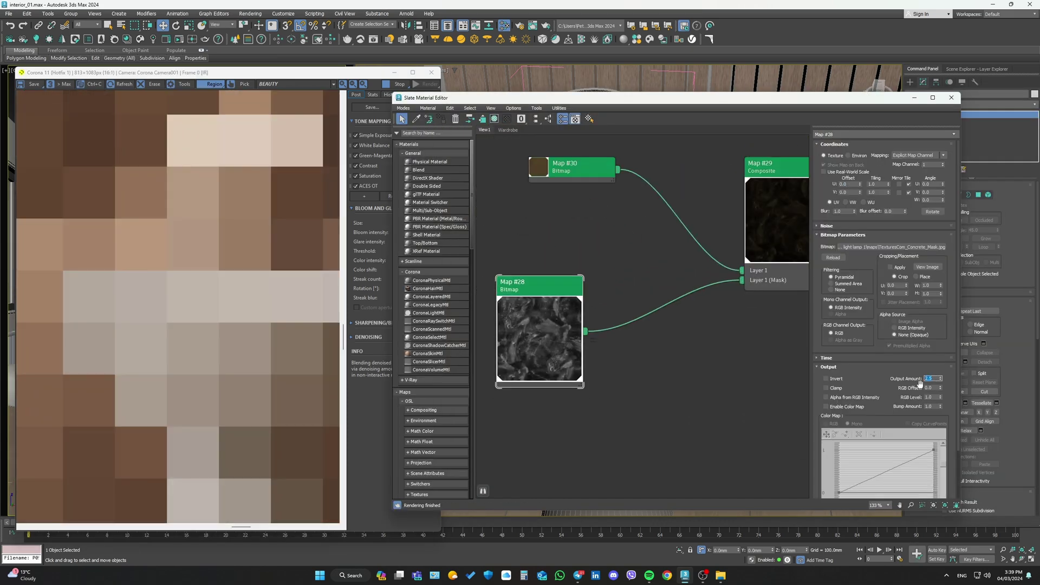
scroll(188, 257, "down", 3)
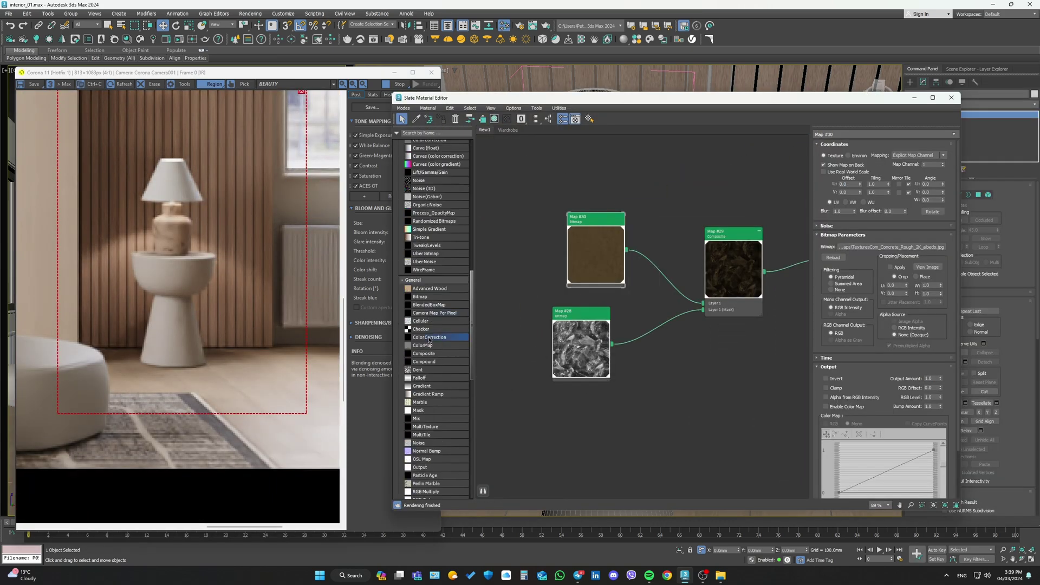
left_click_drag(429, 337, 585, 257)
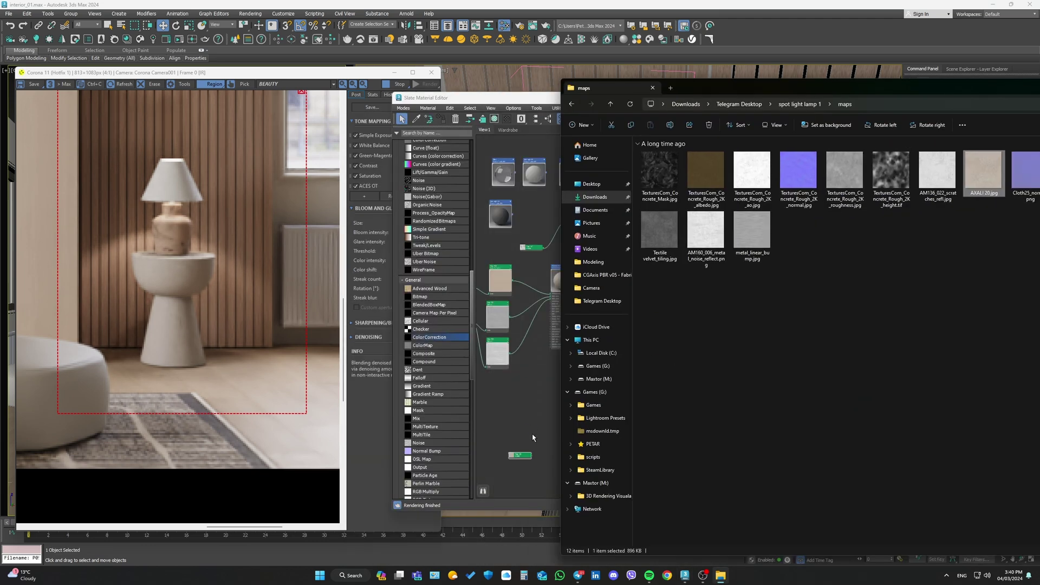
scroll(275, 314, "down", 2)
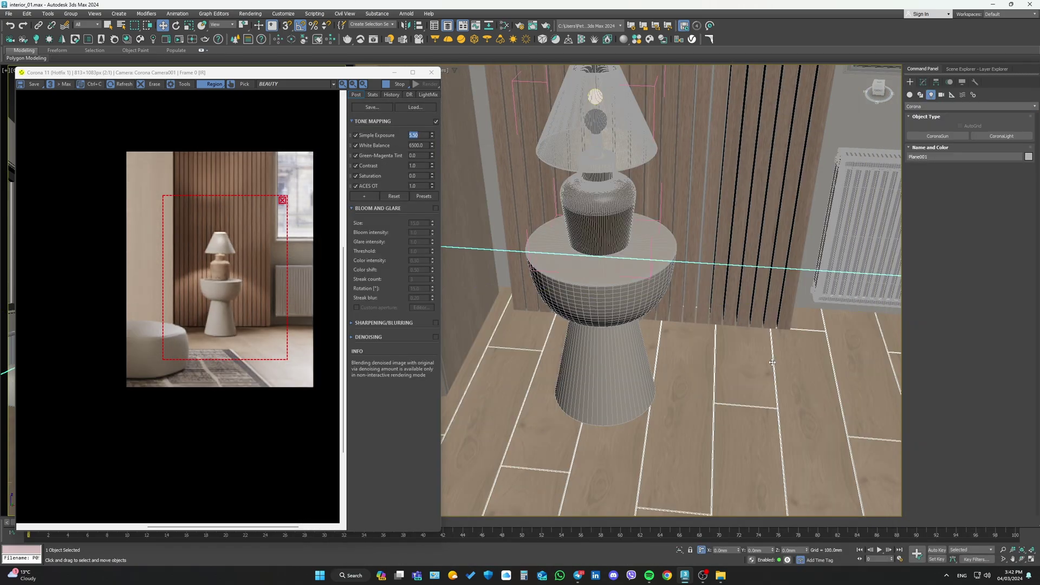
- Select Corona Light002 inside the lamp shade to adjust the render lighting
left_click(596, 98)
scroll(640, 253, "up", 10)
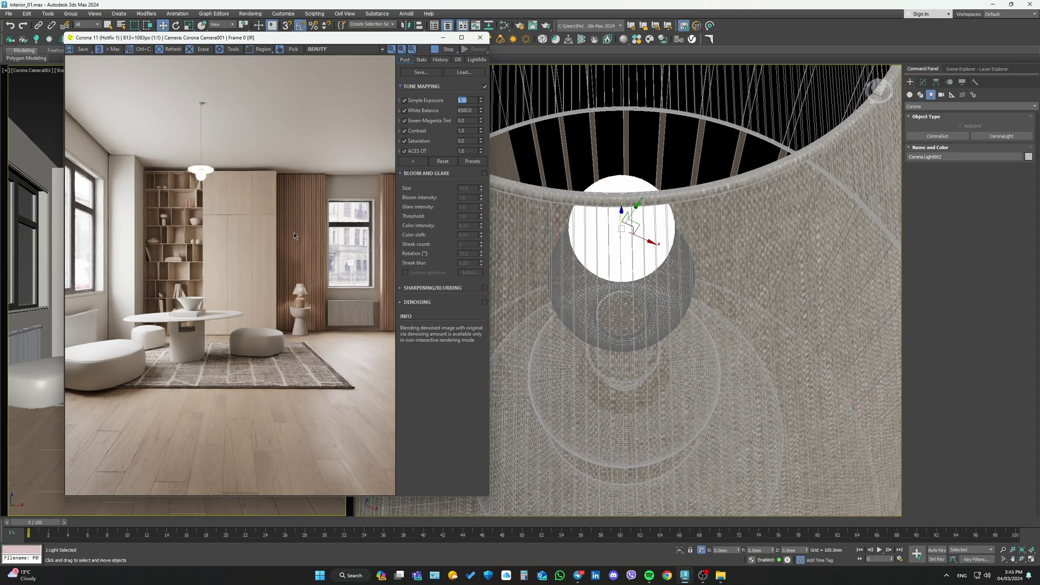
scroll(626, 269, "down", 5)
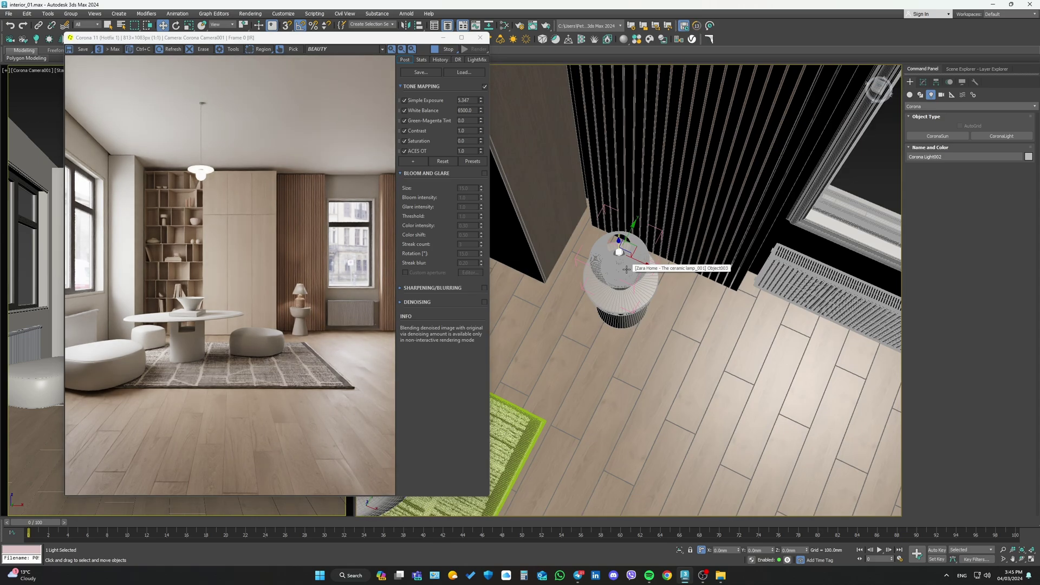
left_click(627, 269)
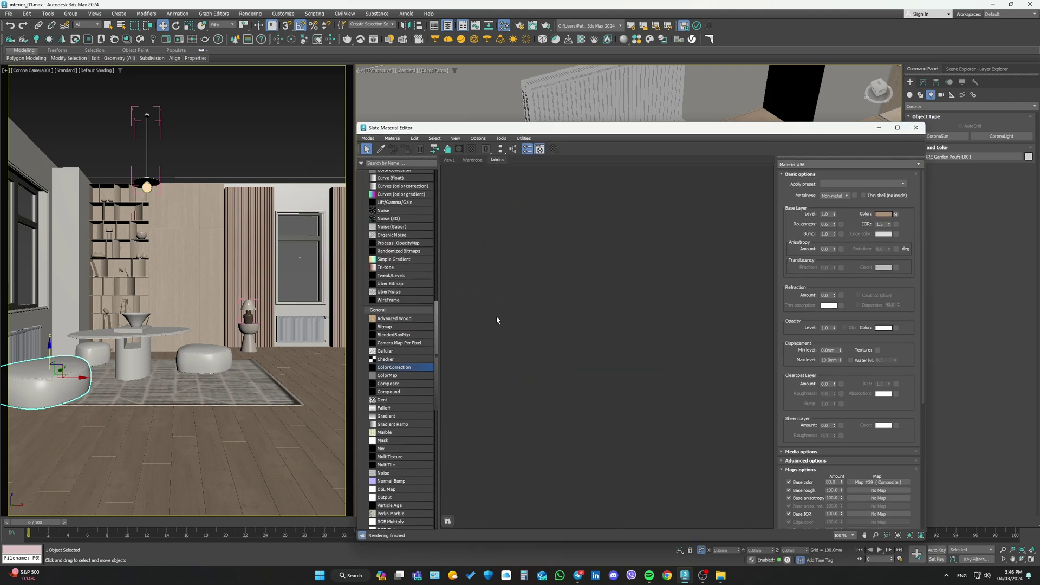
- Create a Corona physical fabric material with a Falloff map in its base colour, then start interactive rendering
right_click(552, 218)
left_click(642, 237)
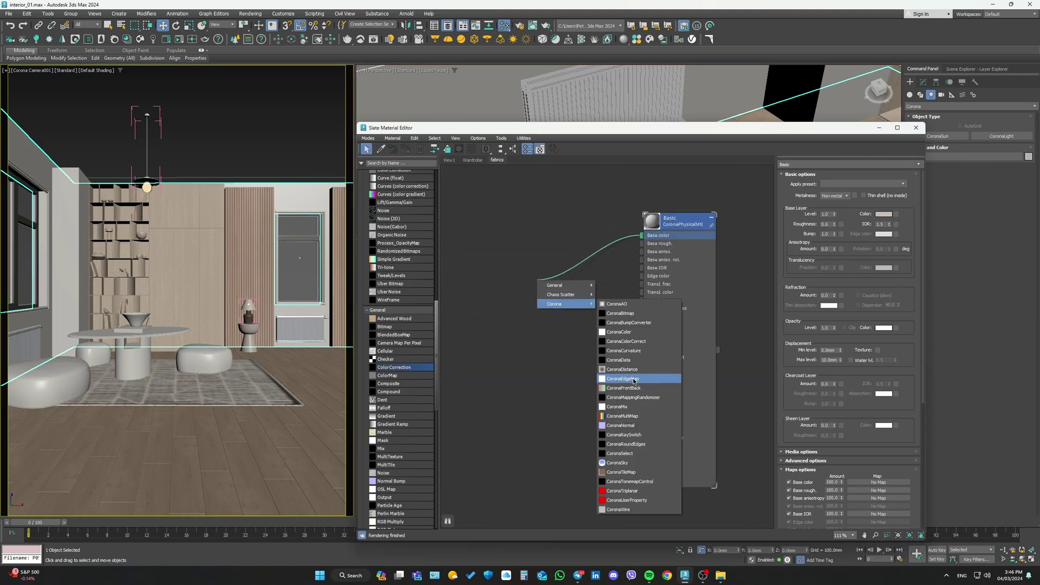
left_click(634, 381)
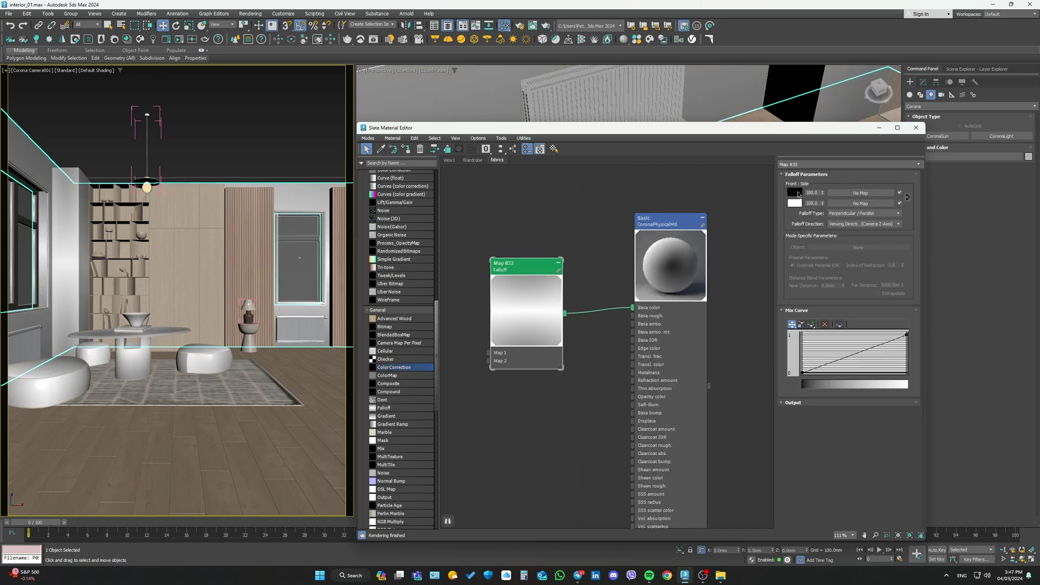
left_click(449, 160)
left_click(497, 160)
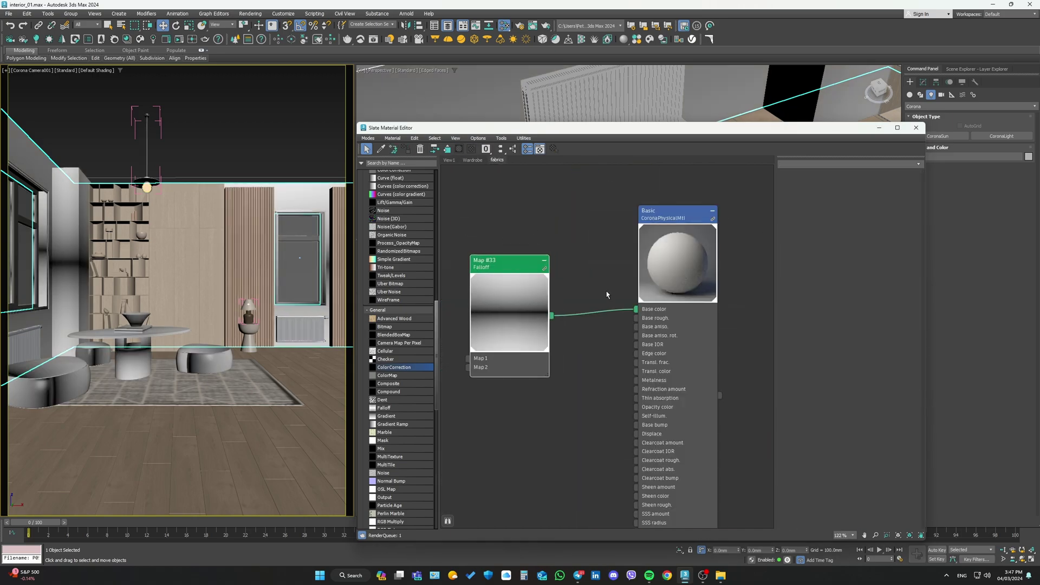
key("shift+q")
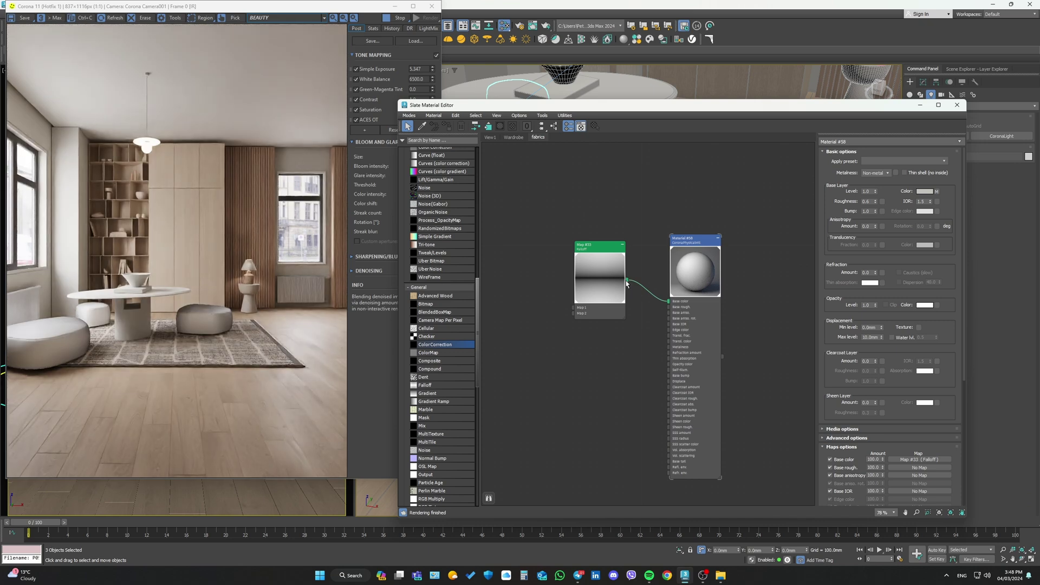
- Review the Falloff map settings and delete the unwanted bitmap node from the fabric material
scroll(627, 284, "up", 2)
double_click(566, 322)
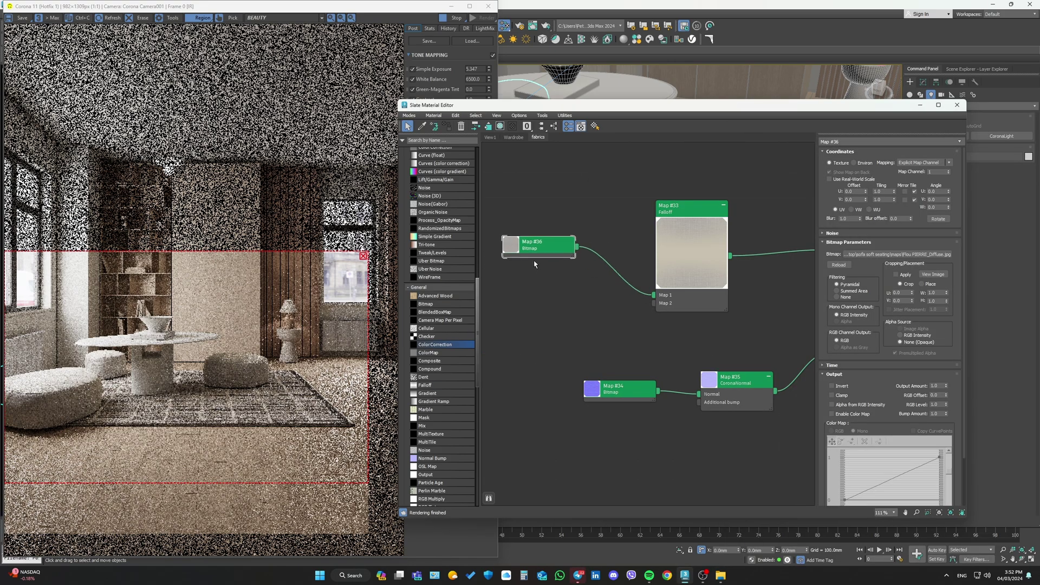
scroll(94, 402, "up", 1)
scroll(94, 403, "down", 1)
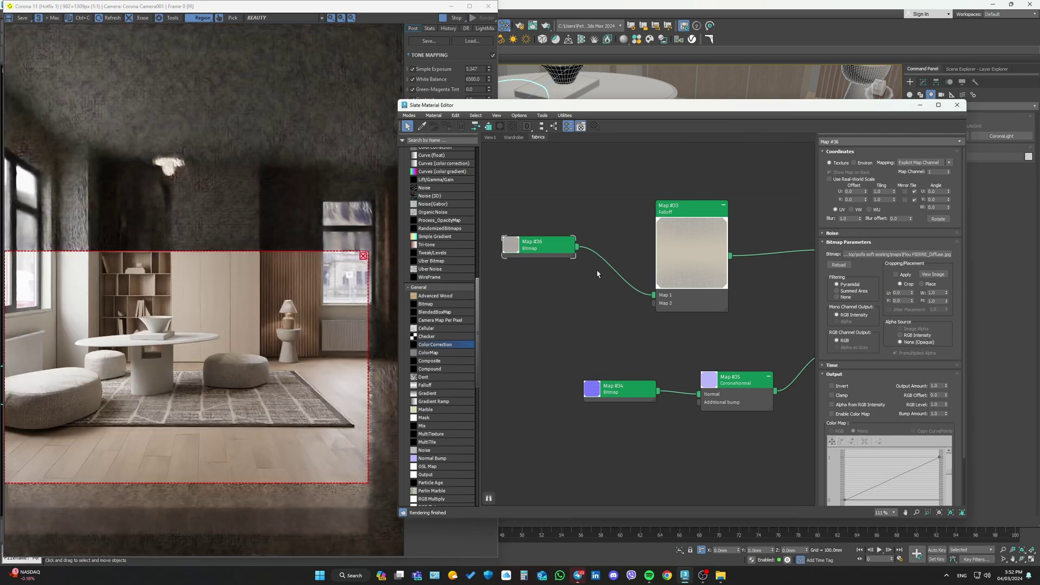
key("Delete")
scroll(598, 273, "down", 3)
middle_click_drag(796, 258, 712, 255)
left_click(711, 255)
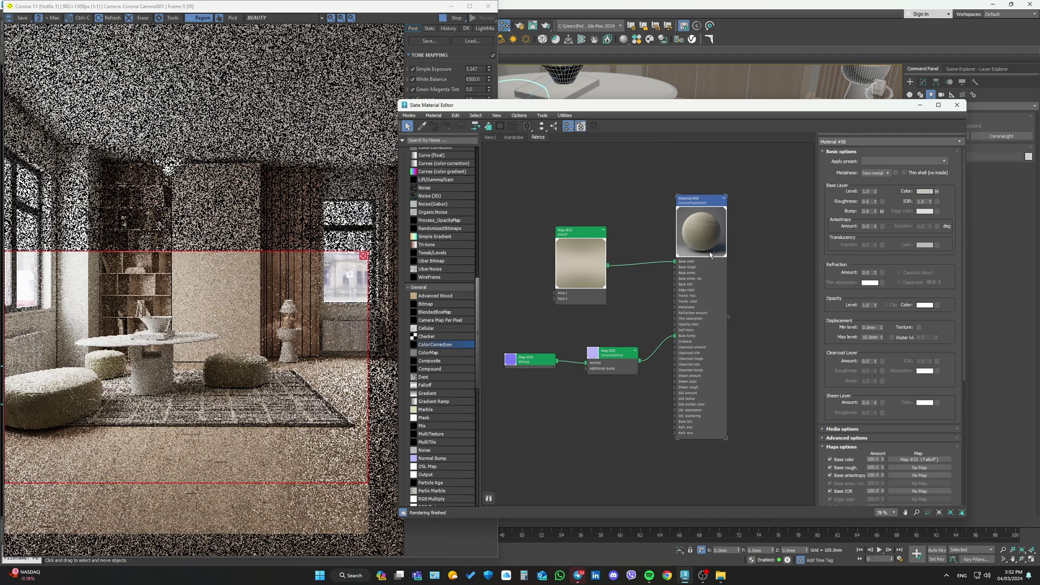
scroll(595, 321, "up", 3)
- Set the fabric material's Base color amount to 60
key("ctrl+z")
left_click(873, 459)
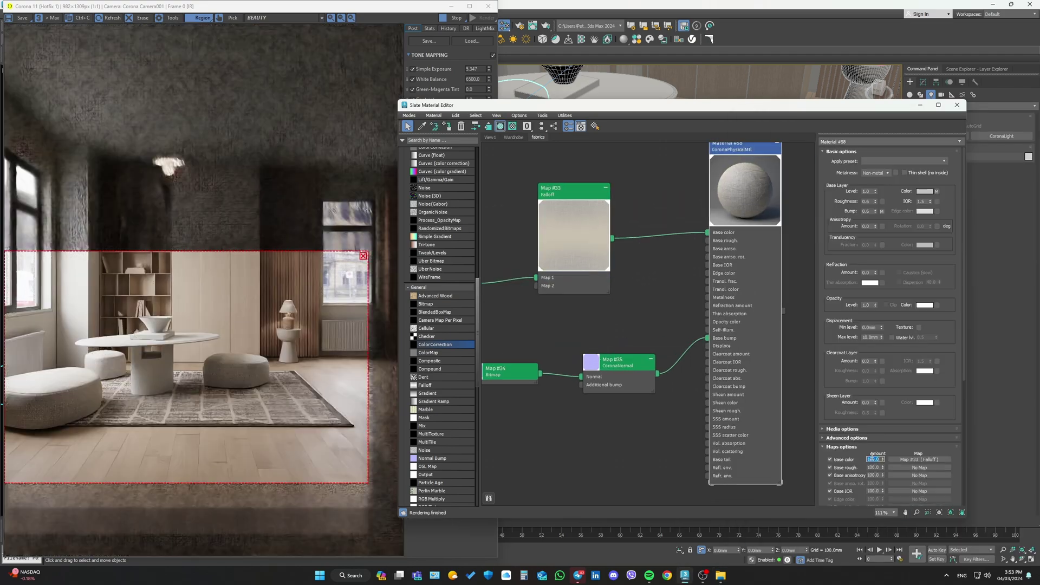
type("60")
key("Return")
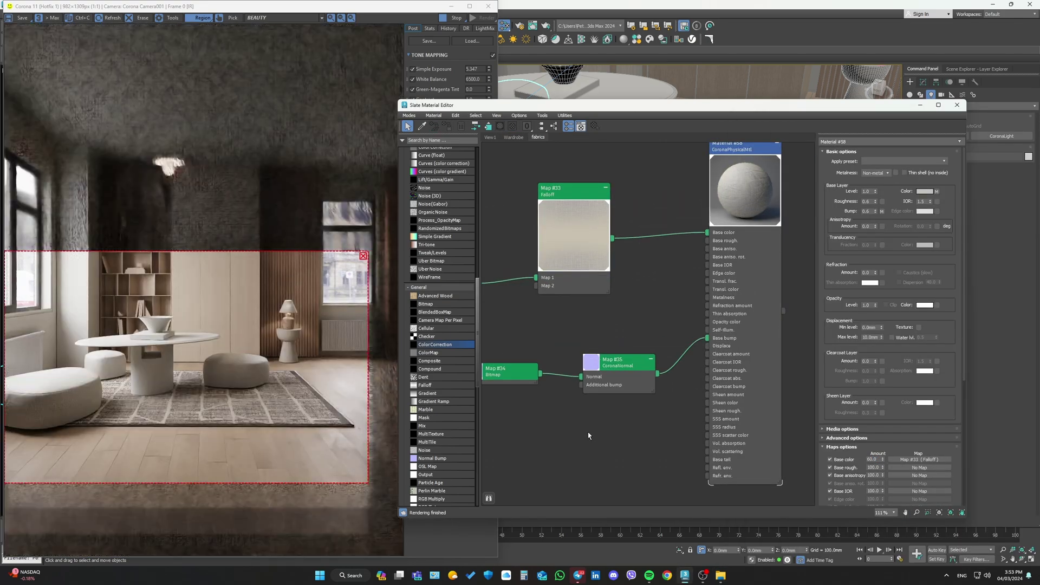
right_click(759, 190)
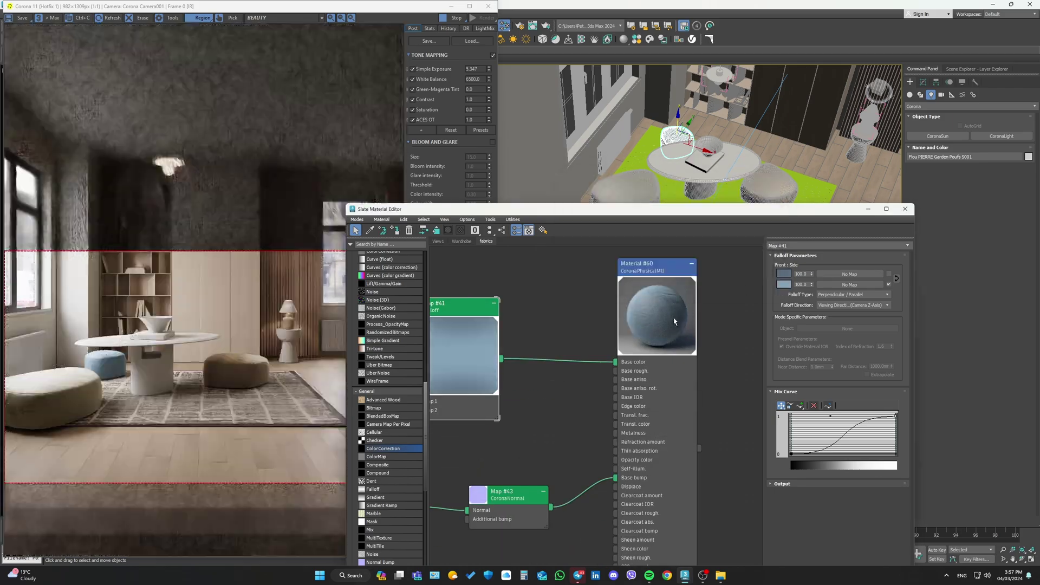
- Make the Falloff Front colour pinkish brown and copy it onto the Side swatch
left_click(784, 273)
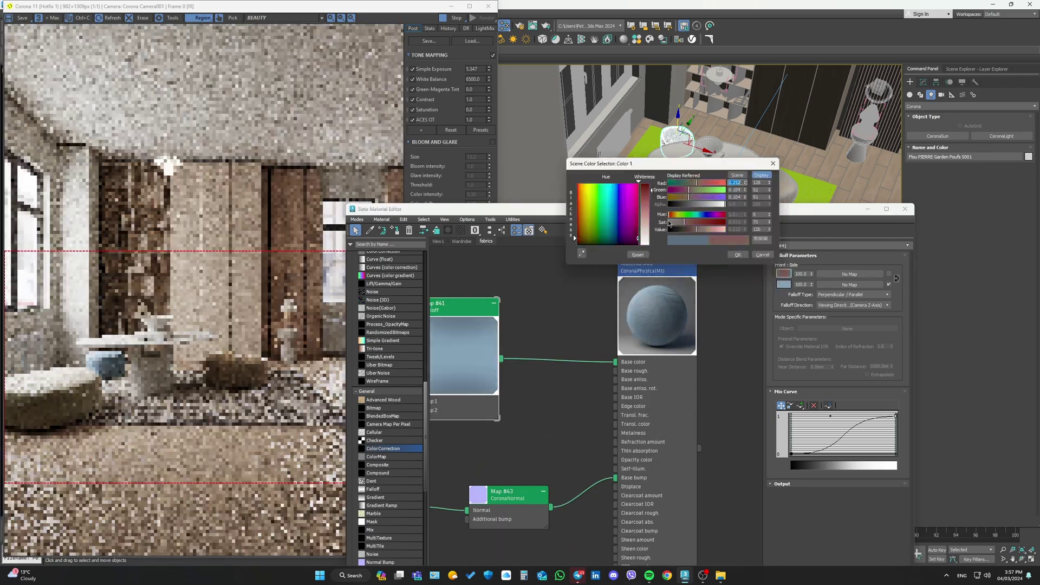
left_click_drag(704, 214, 671, 228)
left_click_drag(783, 274, 783, 284)
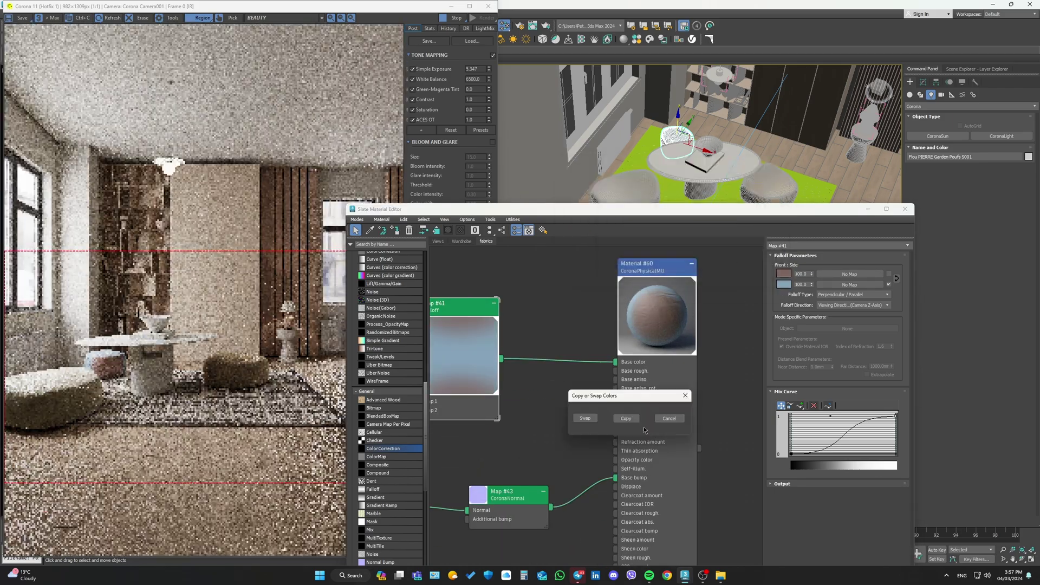
left_click(627, 418)
left_click(738, 255)
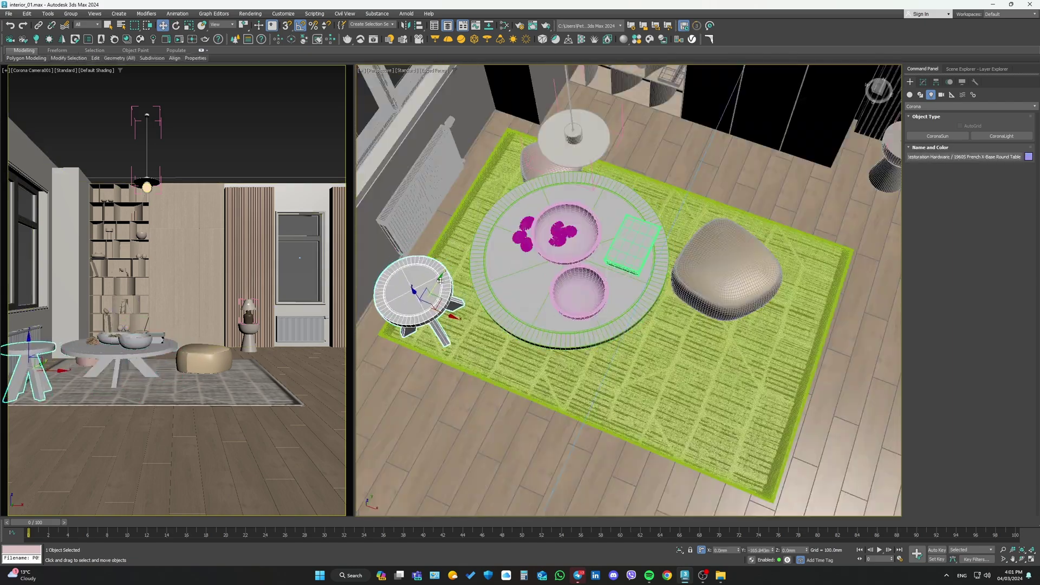
- Orbit to an angled room view, select the pouf, and load the coffee table's Material #62 in Slate
middle_click_drag(604, 216, 699, 343, "alt")
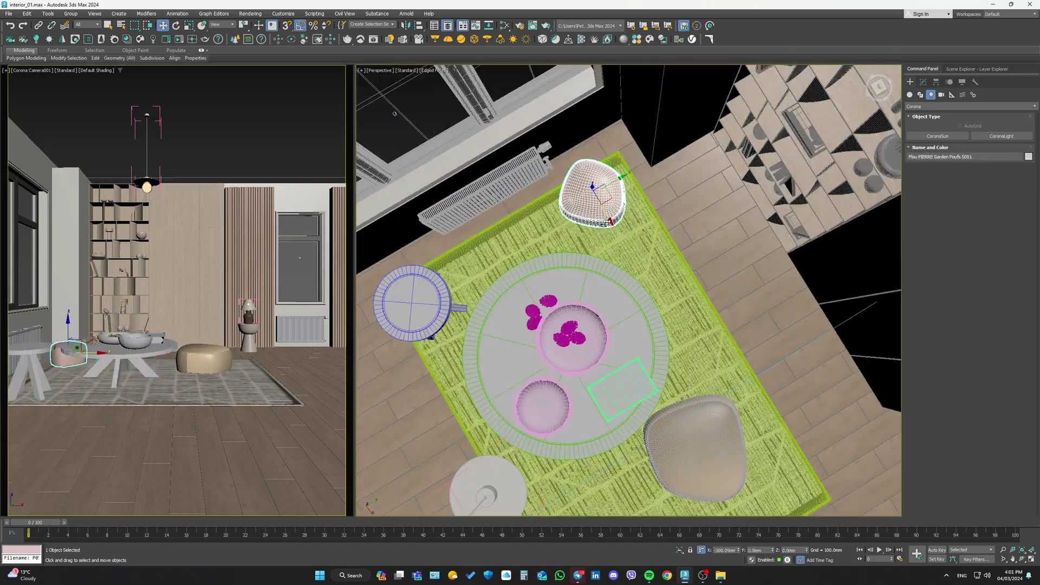
left_click(700, 343)
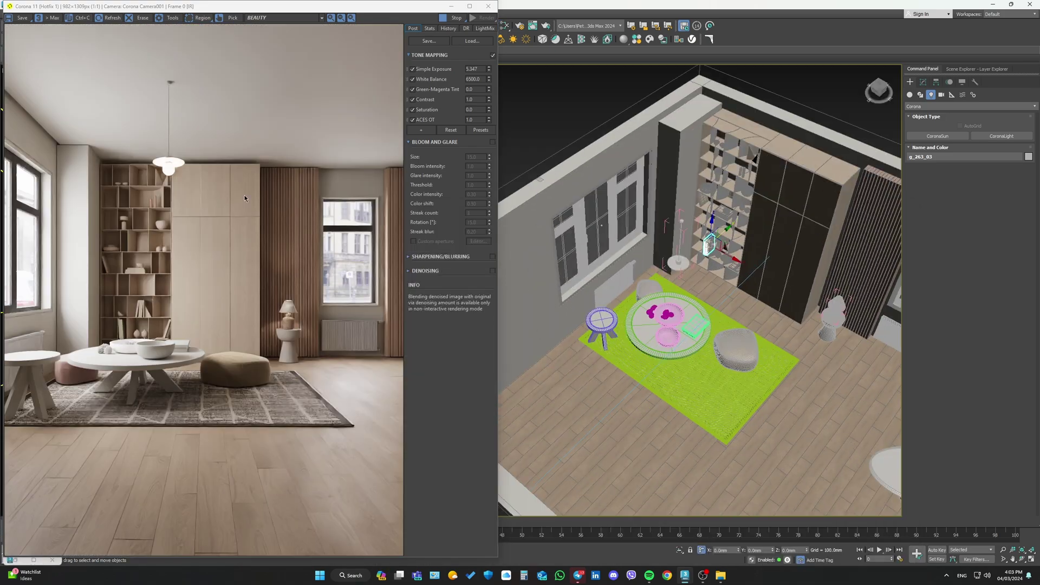
scroll(222, 374, "up", 2)
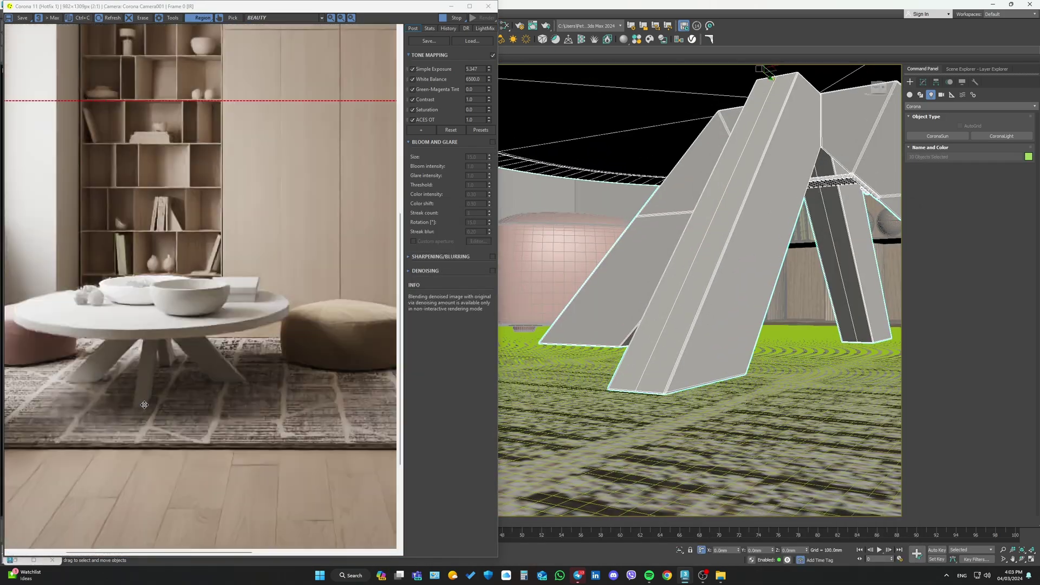
scroll(221, 374, "down", 1)
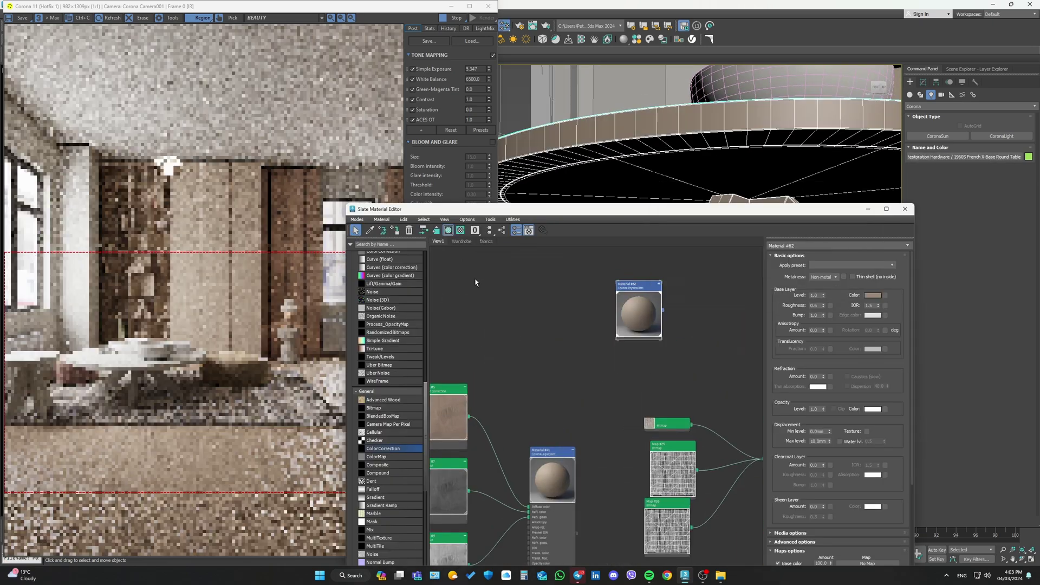
- Deselect the table material node in Slate and zoom the node view
left_click(475, 283)
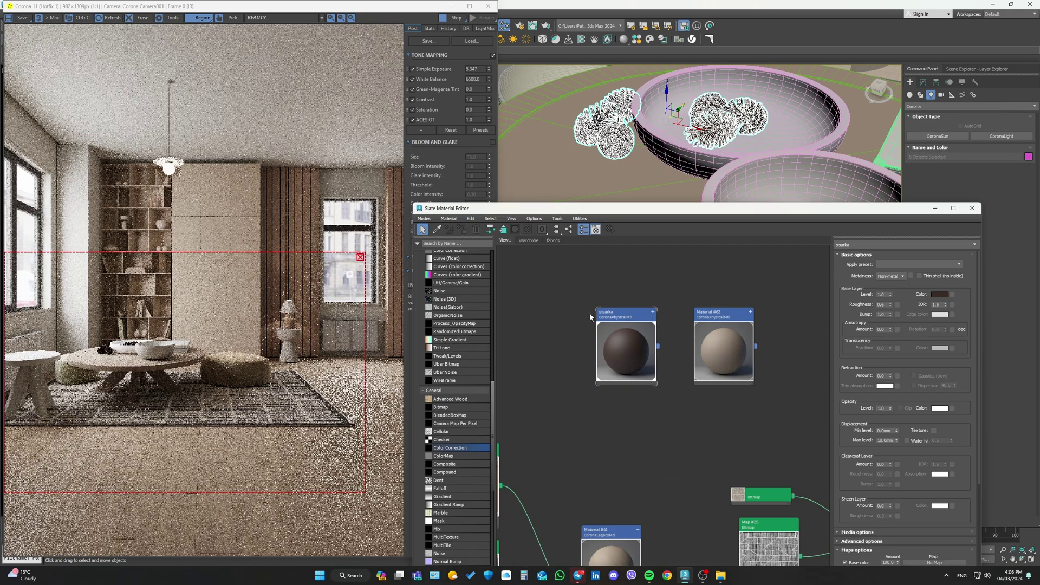
scroll(645, 352, "up", 1)
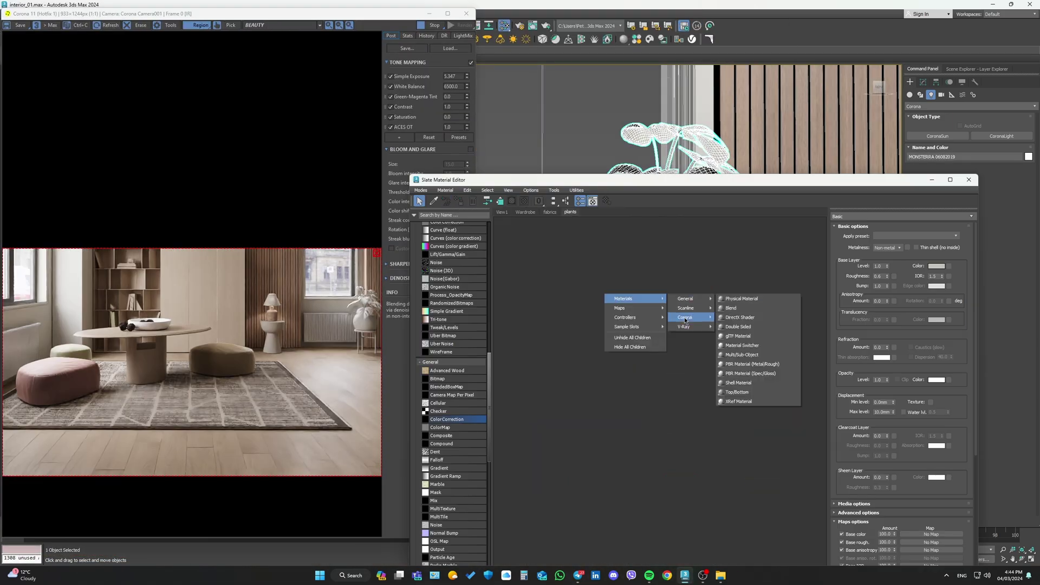
- Create a green CoronaPhysicalMtl for the plant with refraction amount reset to zero
left_click(742, 318)
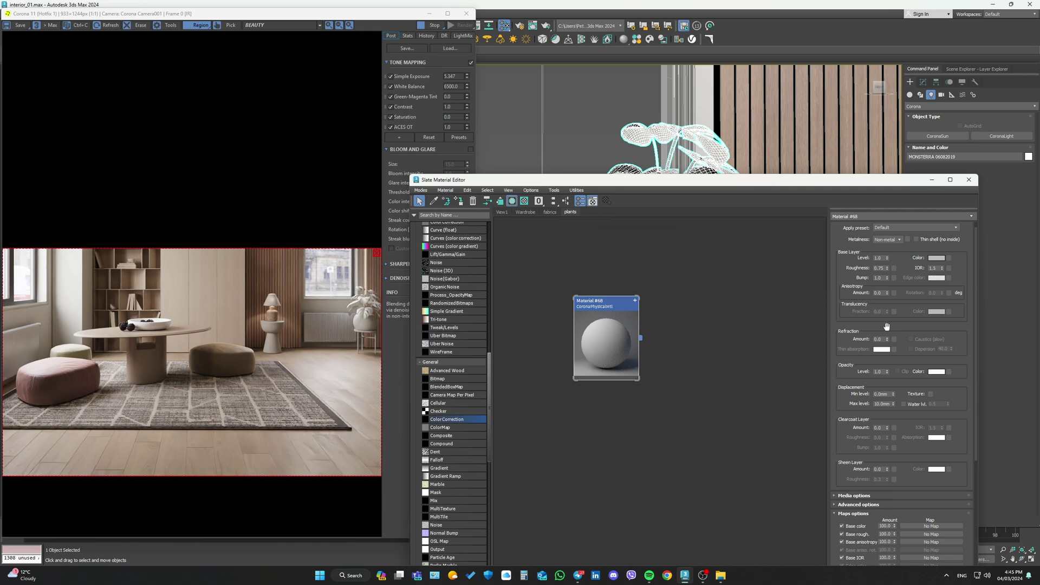
scroll(887, 326, "up", 1)
left_click_drag(887, 301, 887, 296)
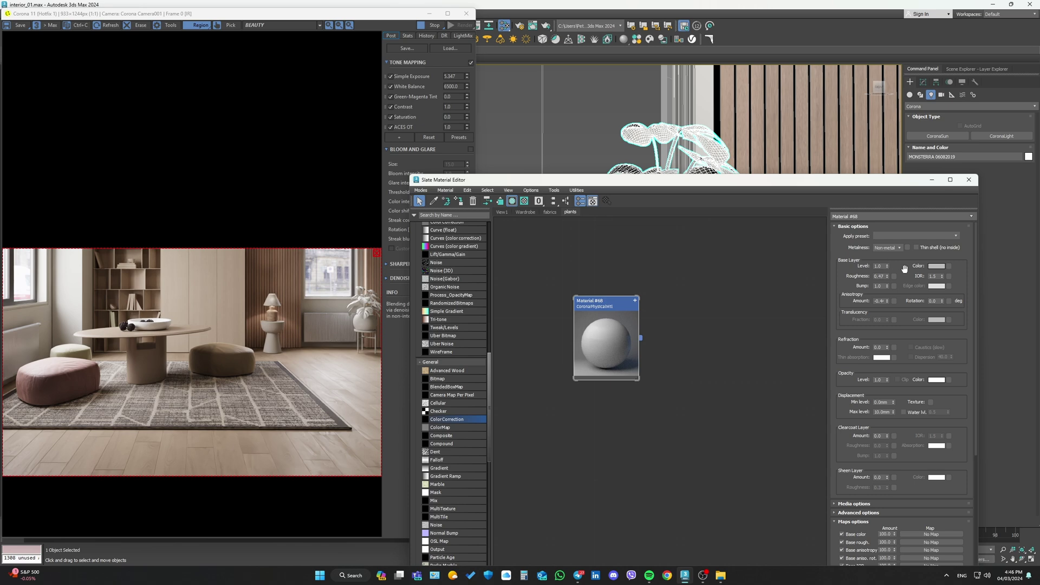
left_click(936, 266)
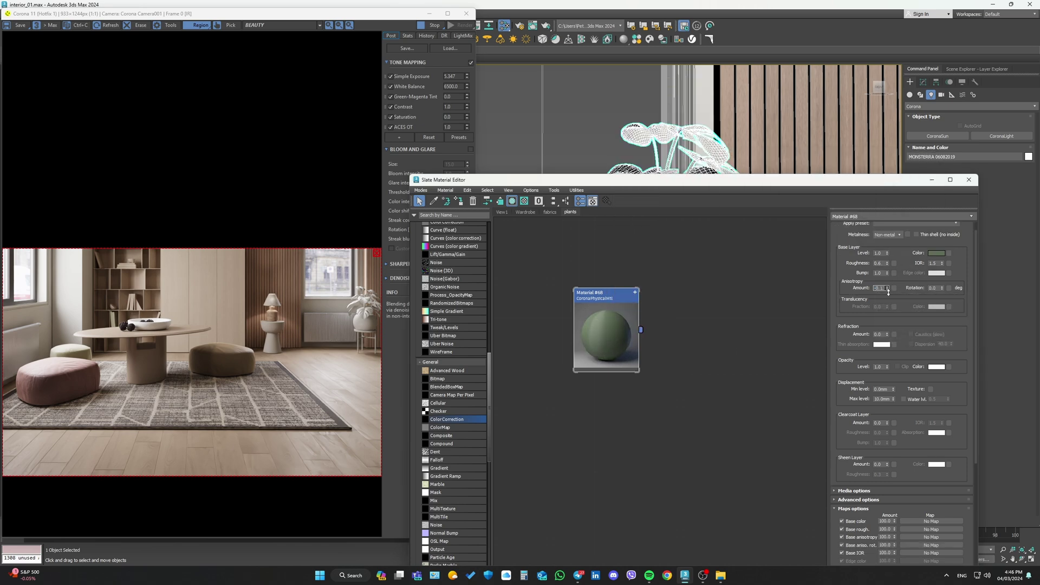
right_click(888, 334)
scroll(852, 312, "down", 1)
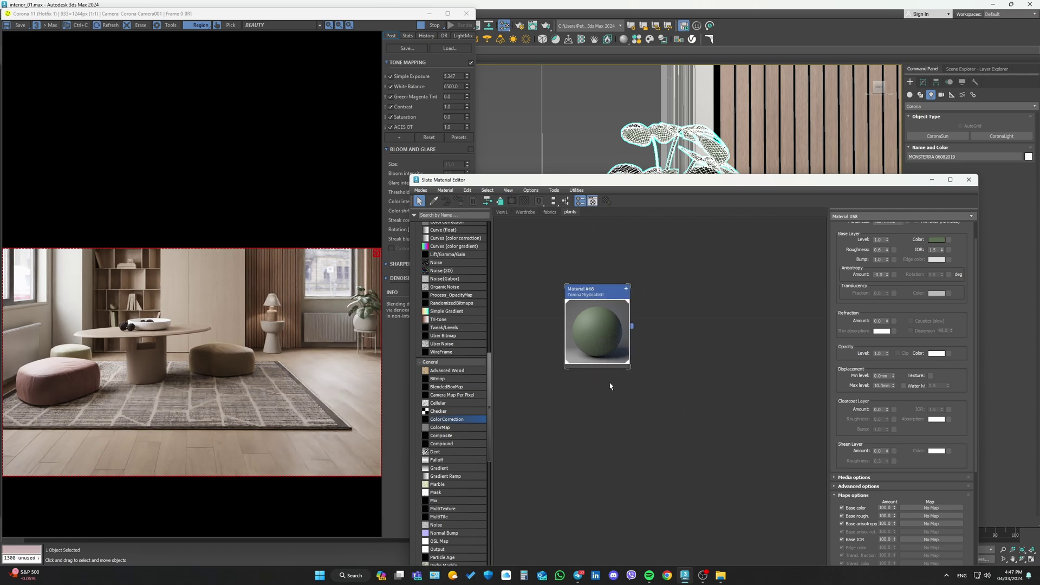
left_click(968, 179)
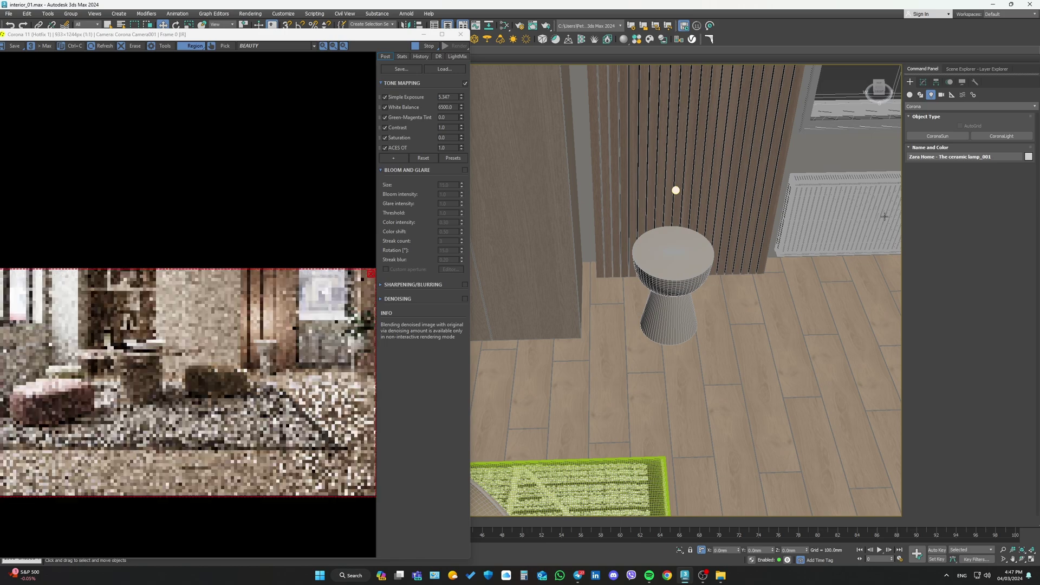
- Frame the pot, switch to scaling, orbit low onto the table, and select Plane001
scroll(626, 268, "down", 5)
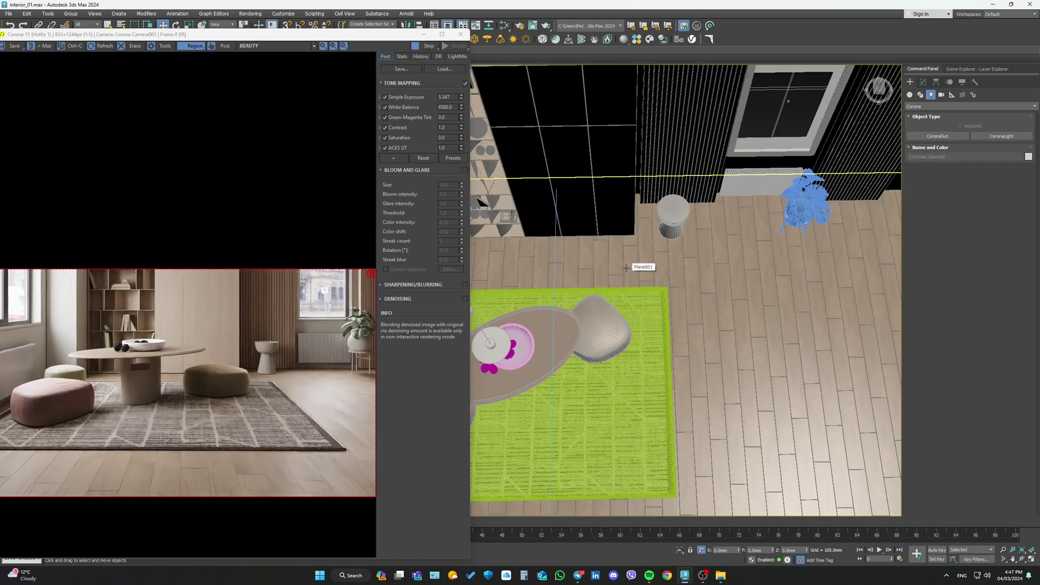
key("z")
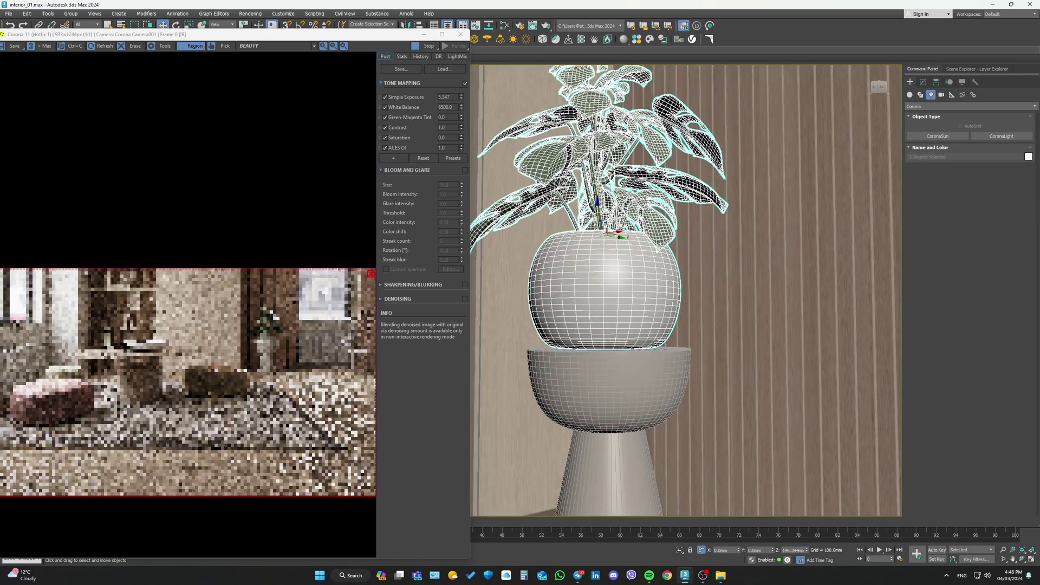
scroll(622, 395, "down", 5)
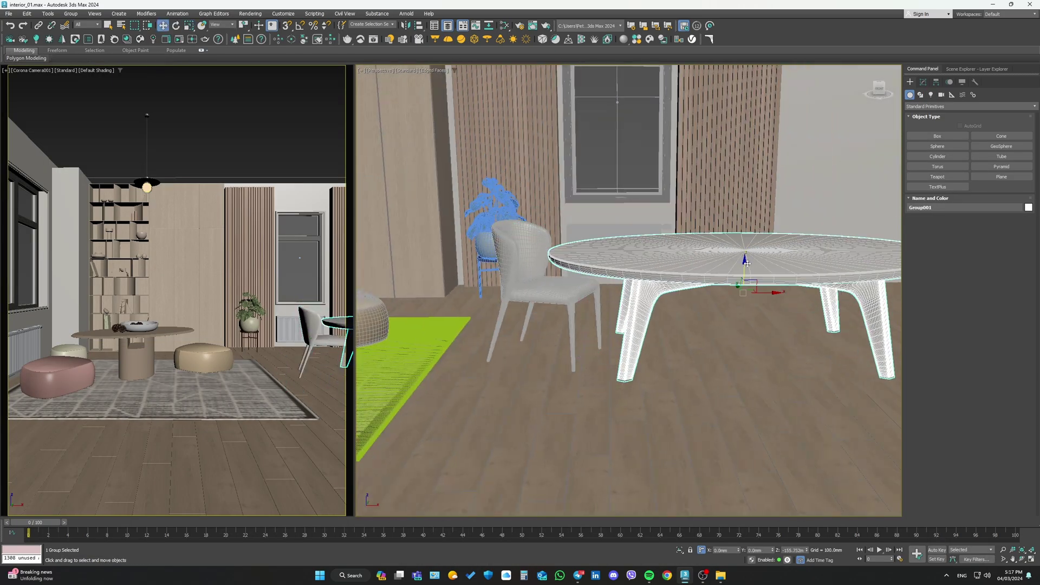
key("r")
mouse_move(747, 263)
middle_mouse_down("alt")
mouse_move(747, 244)
mouse_move(792, 258)
mouse_move(721, 355)
middle_mouse_up("alt")
scroll(793, 259, "down", 5)
left_click(721, 355)
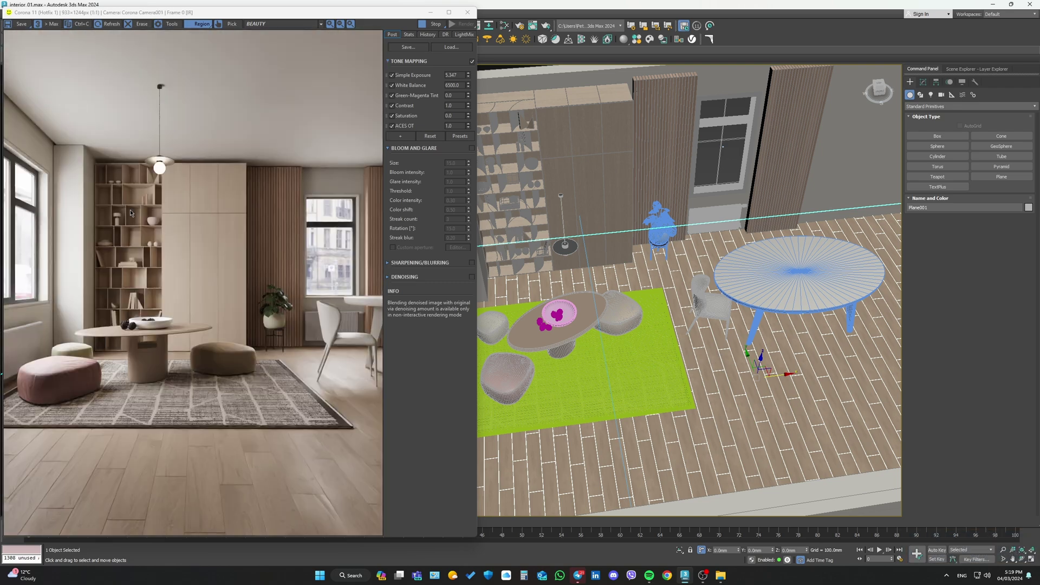
- Set Material #62's roughness to 0.6 in the Slate Material Editor
key("m")
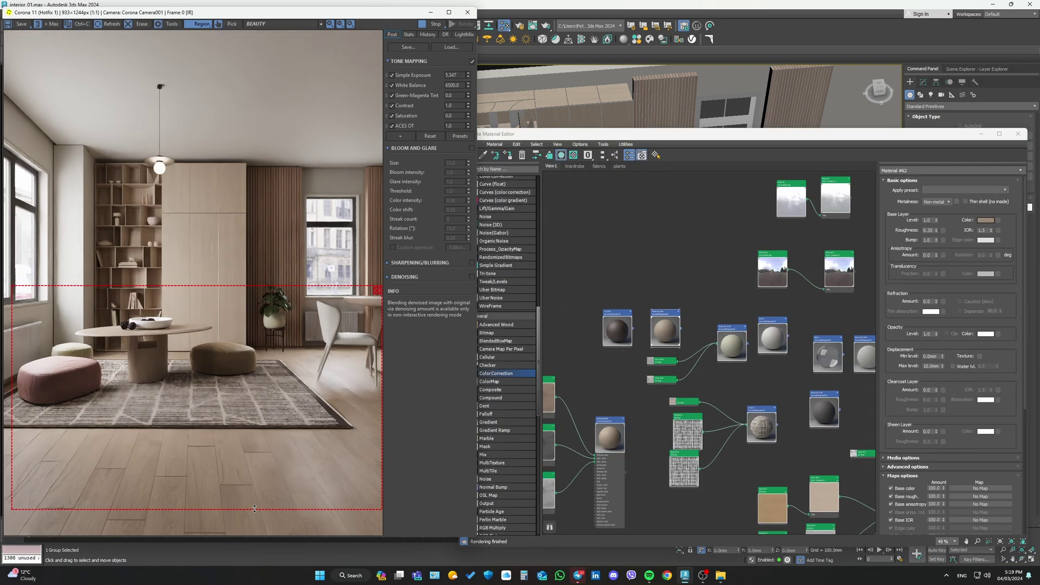
scroll(336, 318, "up", 3)
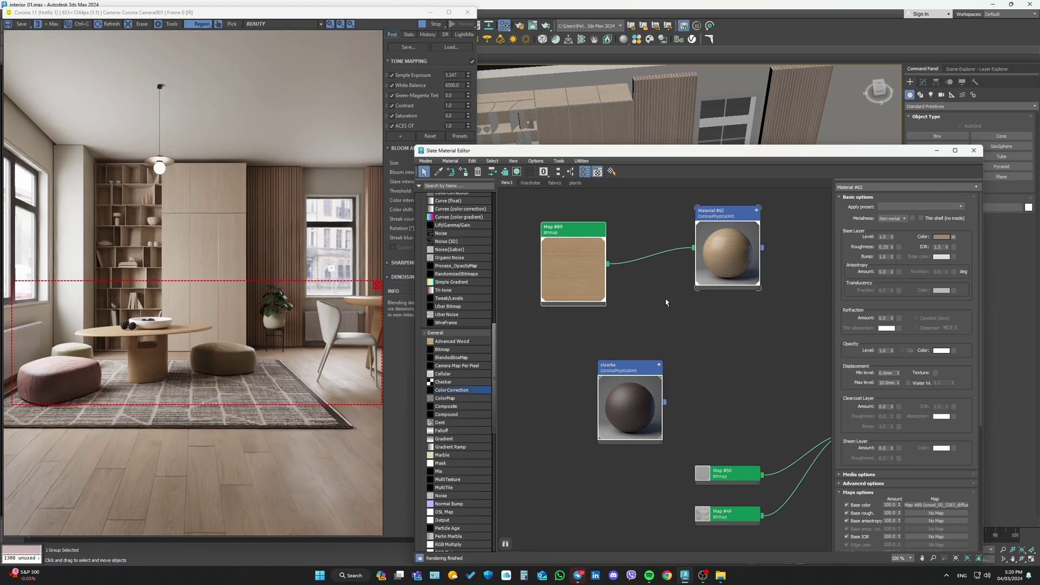
type("0.6")
key("Return")
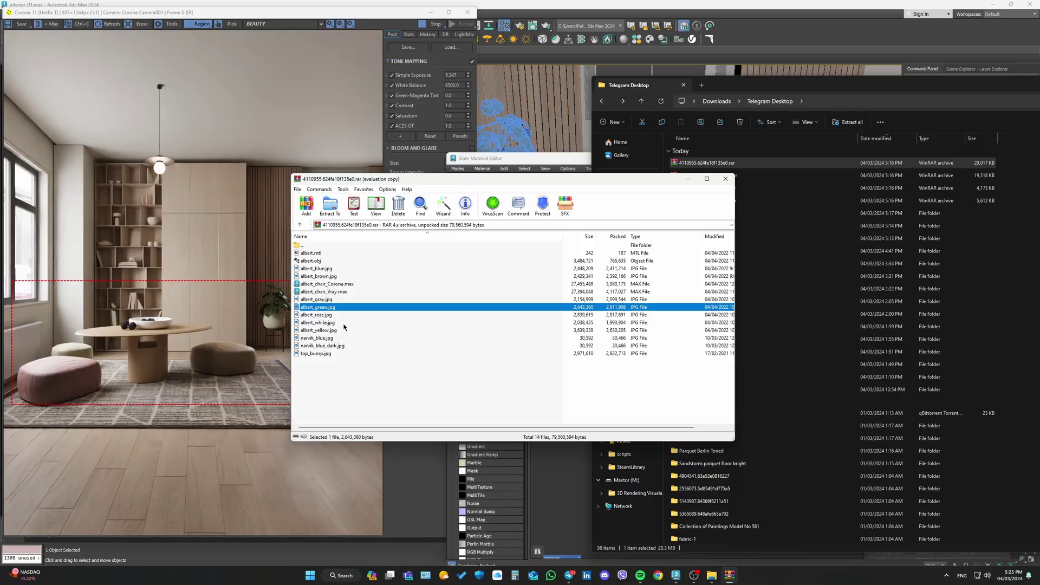
- Open the chair .rar archive and drag albert_white.jpg into Slate as a Bitmap node
double_click(581, 252)
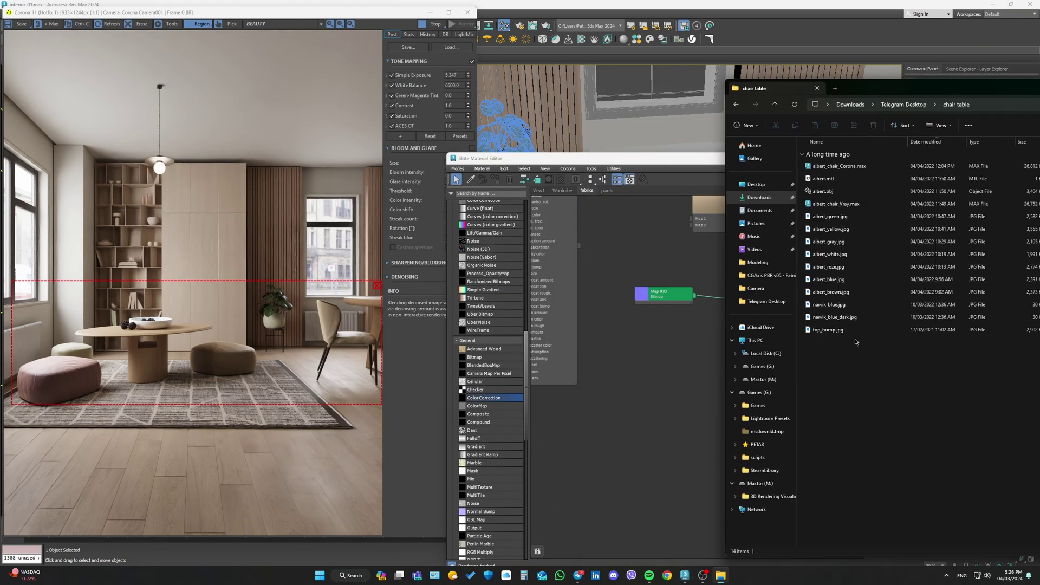
left_click_drag(830, 254, 660, 345)
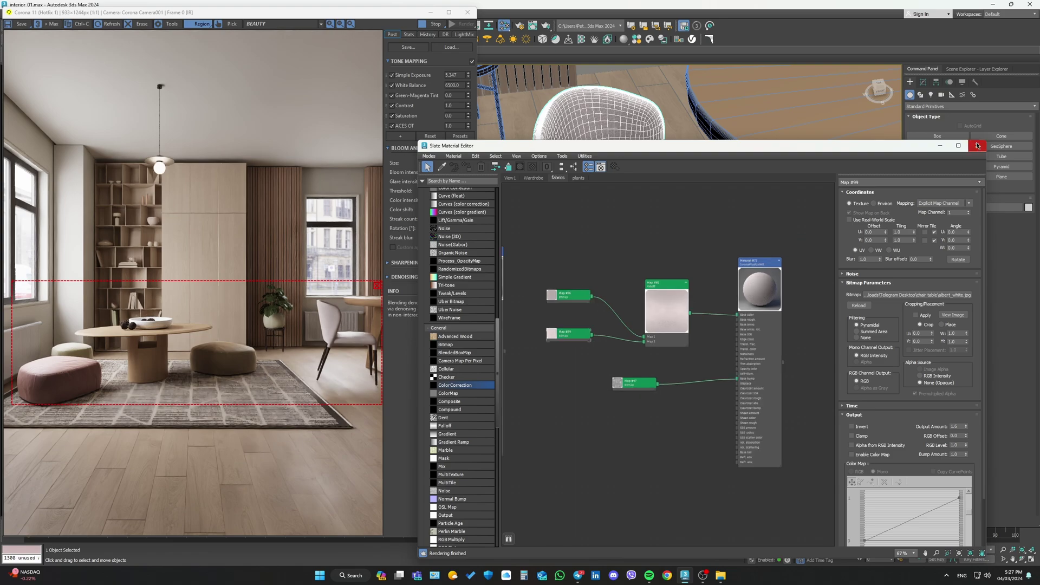
- Close the Slate Material Editor once the chair's falloff fabric maps are connected
left_click(977, 145)
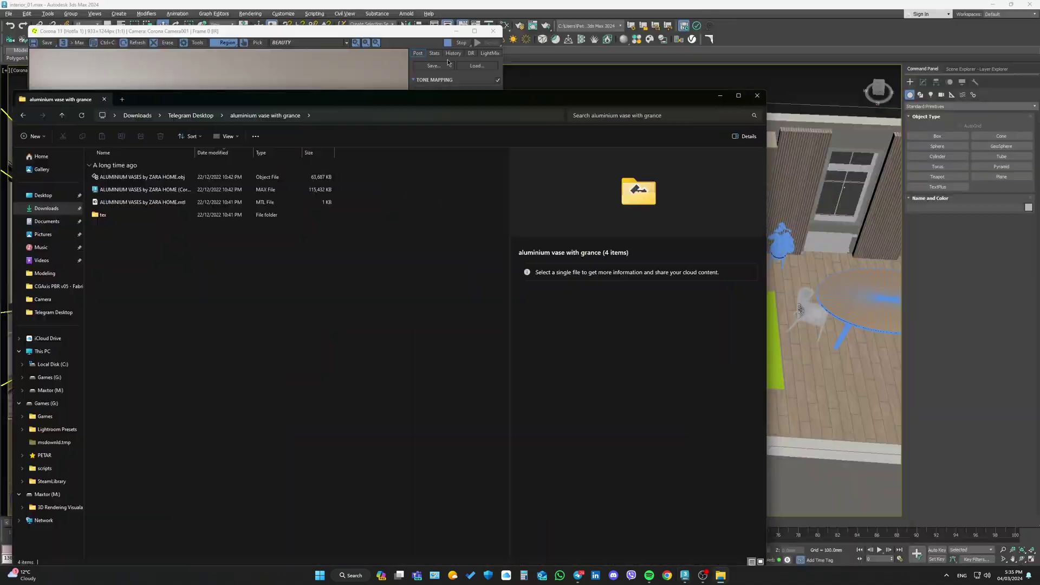
- Merge the branch vase model into the scene and lower the branch translucency fraction to 0.29
left_click_drag(142, 189, 814, 365)
left_click(830, 379)
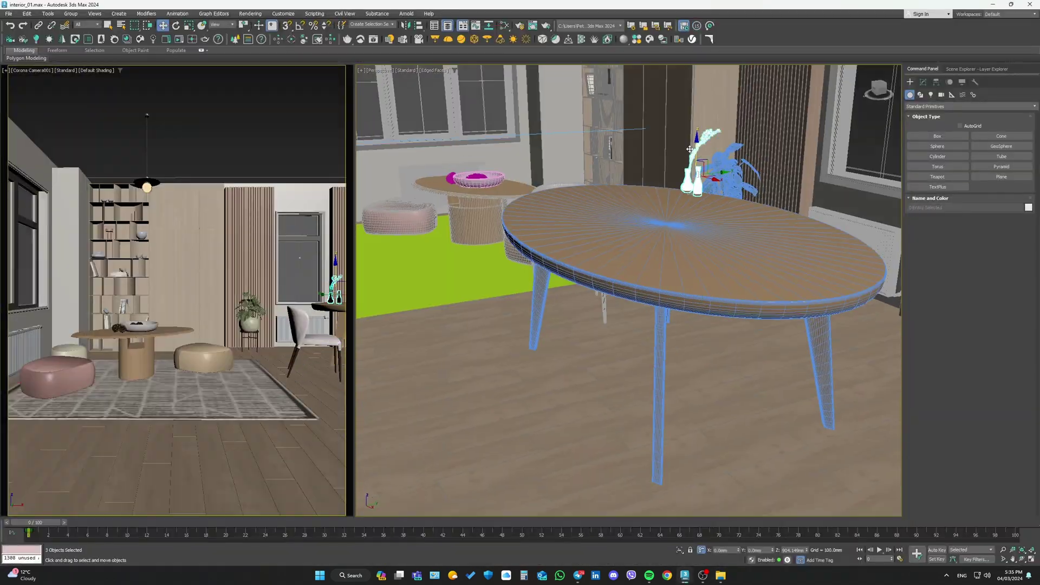
scroll(537, 254, "up", 10)
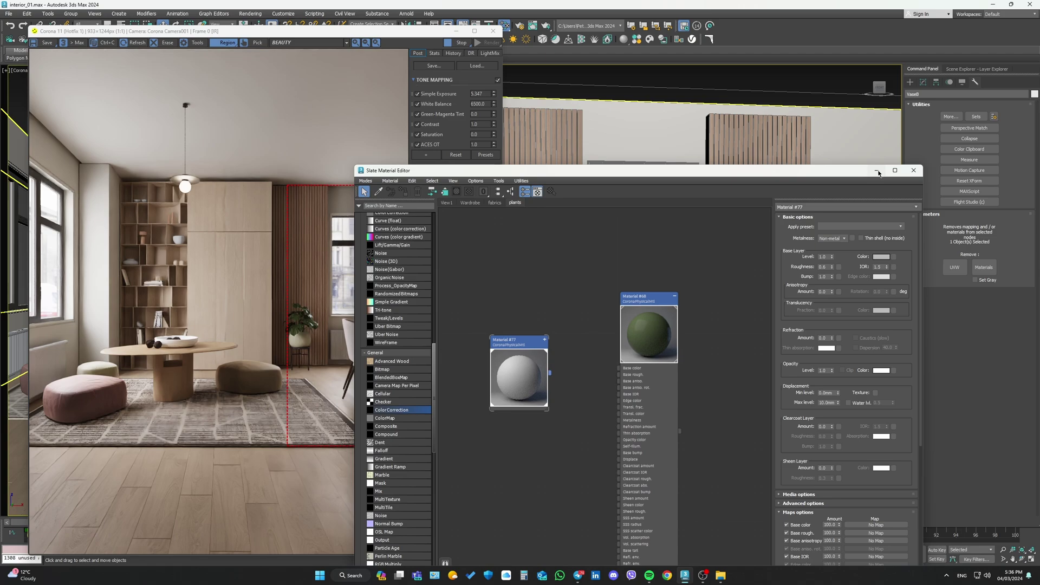
left_click(878, 171)
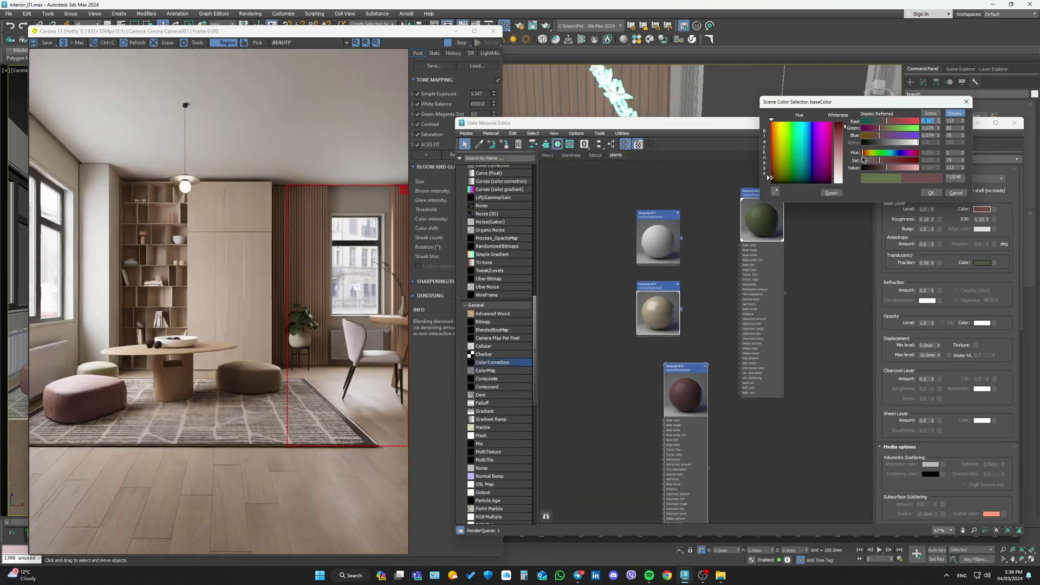
left_click_drag(933, 263, 934, 277)
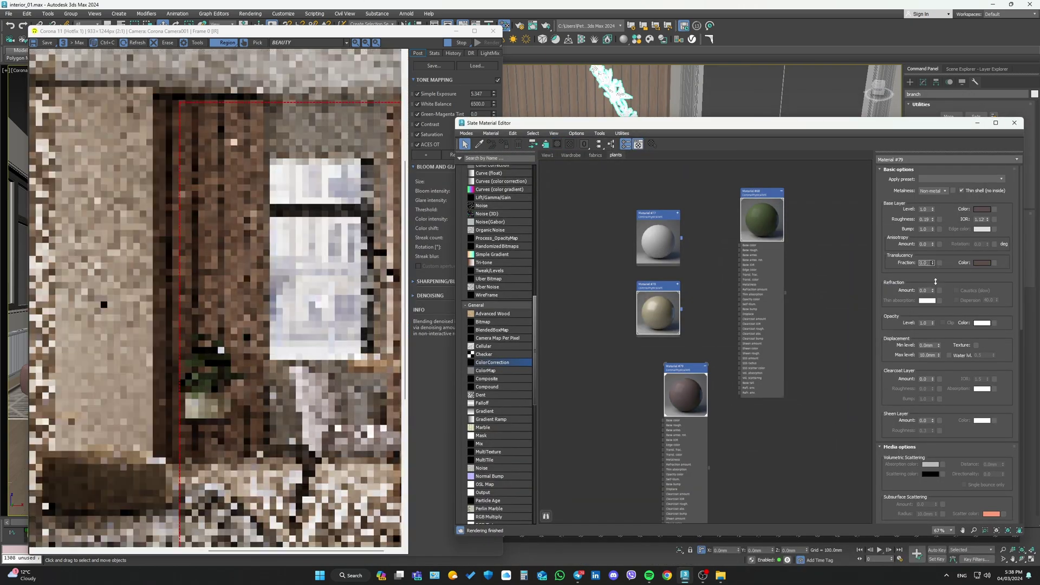